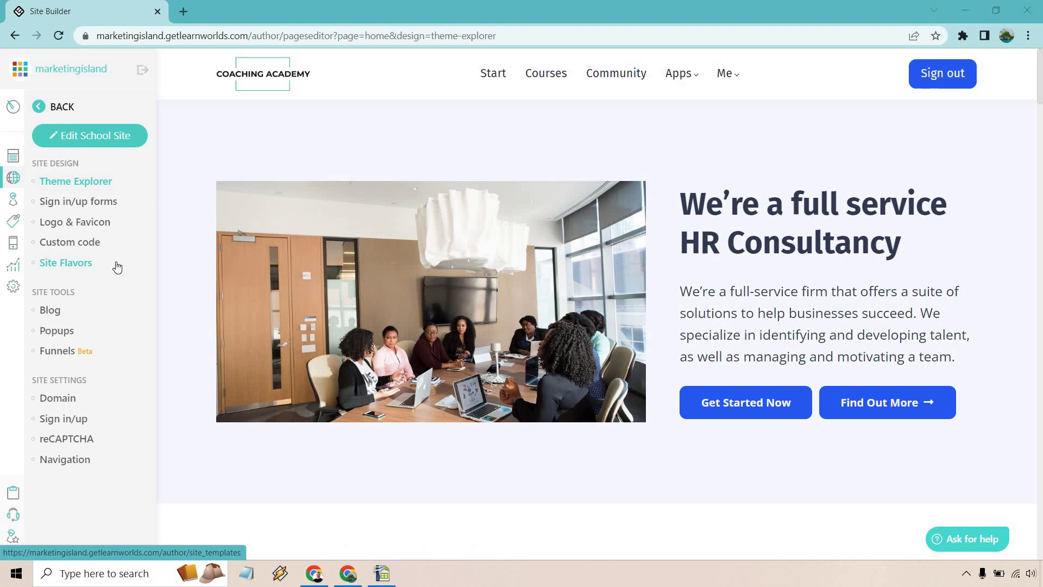
- Open the theme explorer and apply the Tropic lake colour palette
click(95, 184)
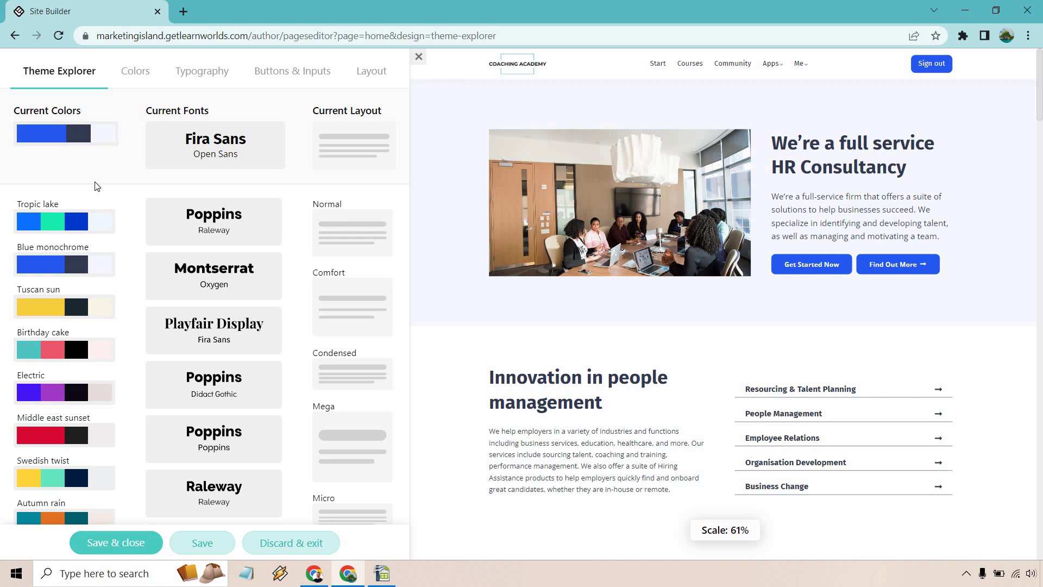
scroll(154, 266, down, 3)
scroll(116, 271, down, 4)
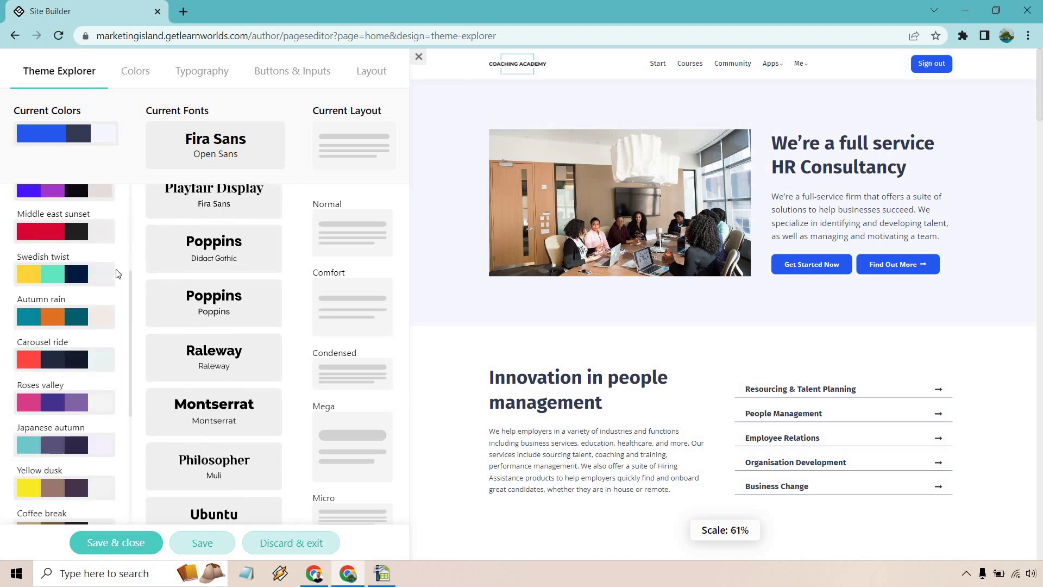
scroll(116, 271, down, 5)
scroll(117, 271, up, 9)
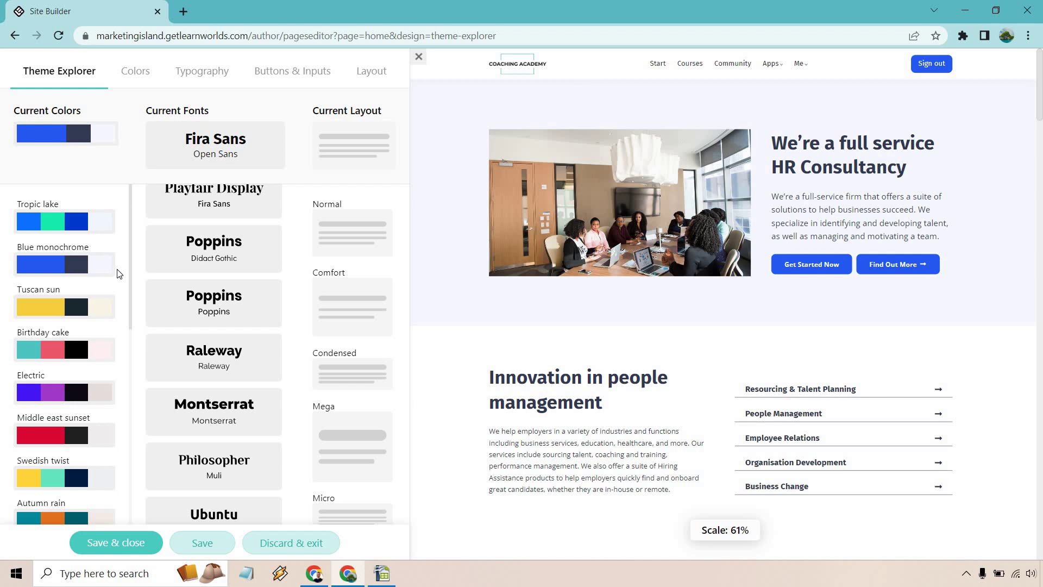
click(107, 229)
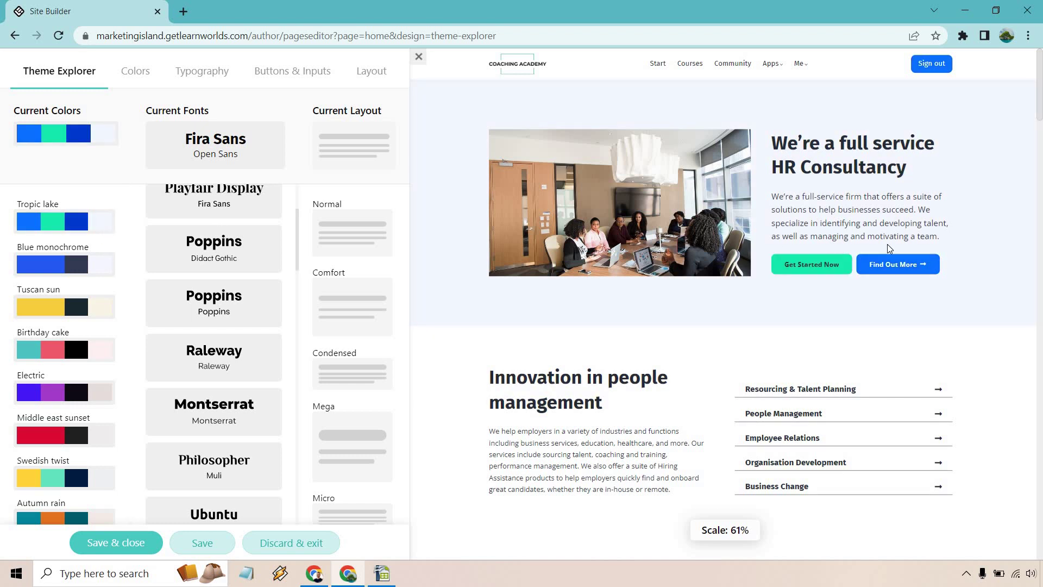
- Preview Blue monochrome, Tuscan sun, Birthday cake, Electric and Middle east sunset palettes, then reapply Tropic lake
scroll(887, 243, down, 8)
scroll(888, 249, down, 2)
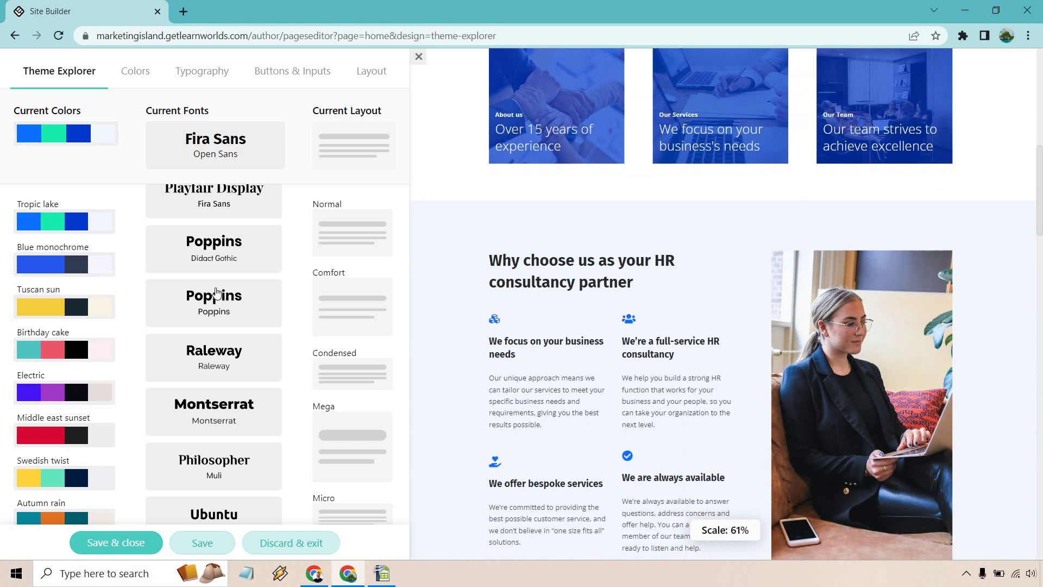
click(103, 268)
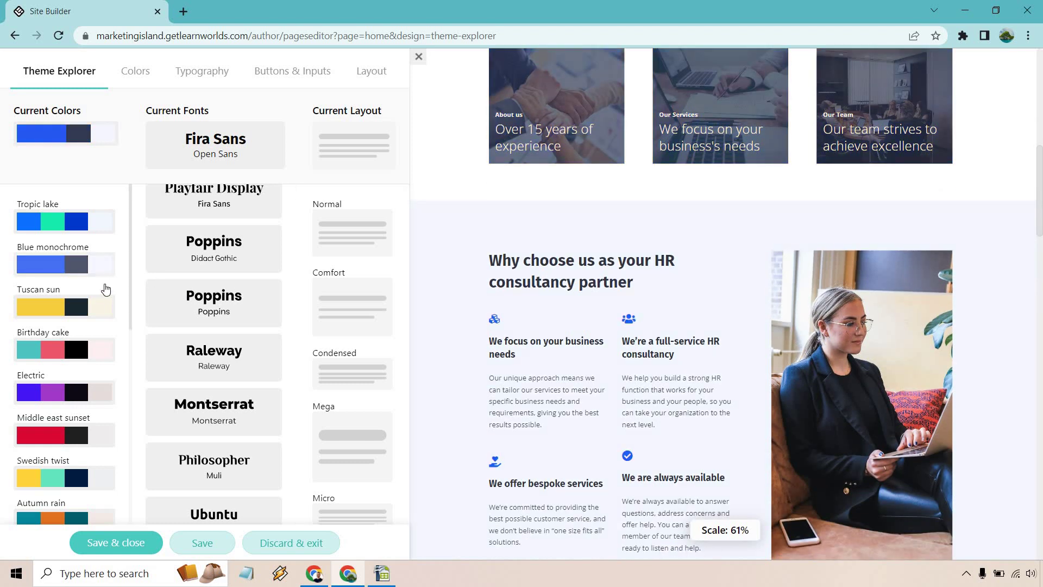
click(100, 312)
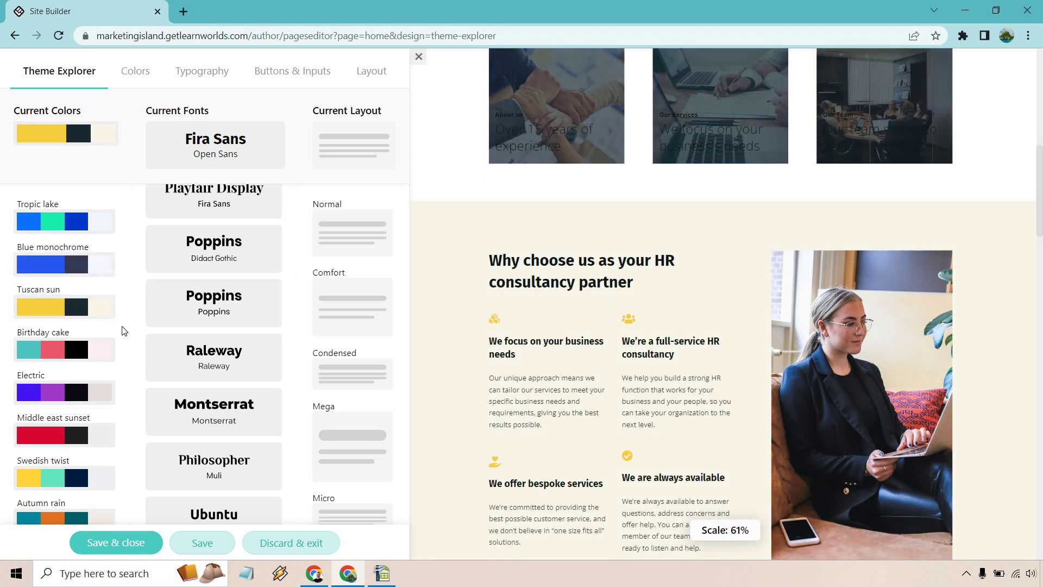
click(110, 351)
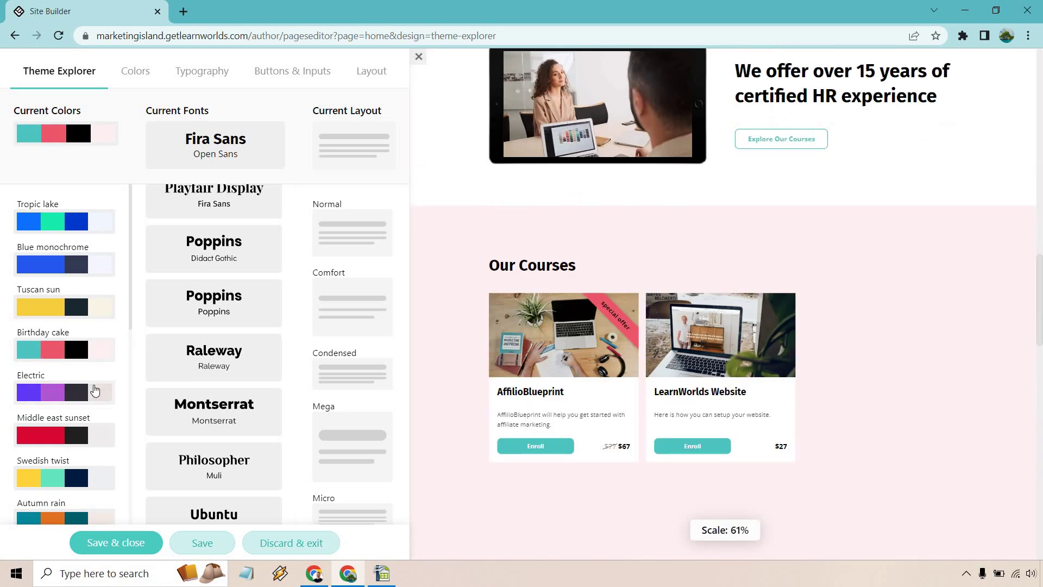
click(98, 391)
click(99, 436)
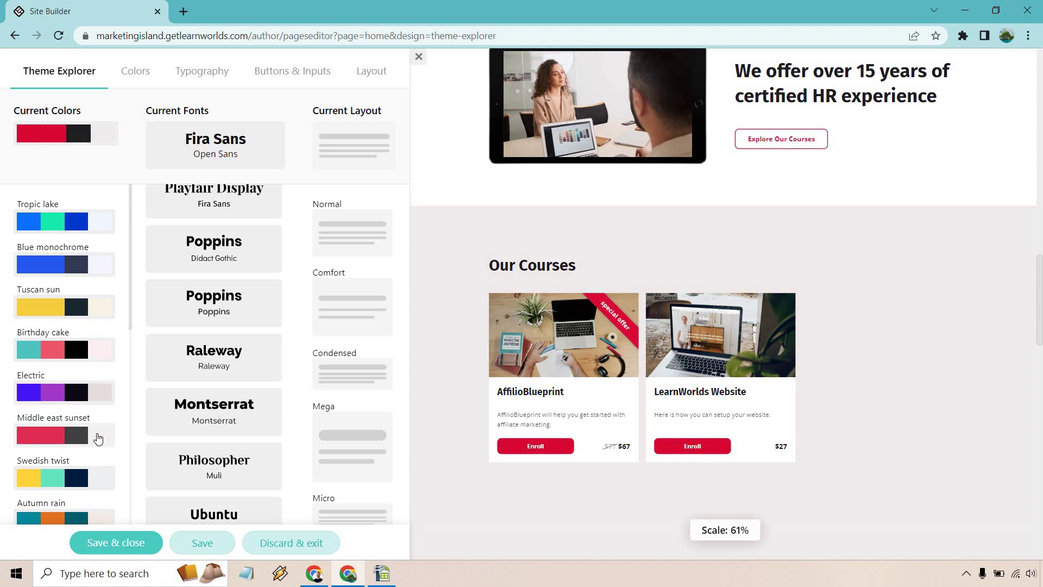
scroll(878, 247, up, 10)
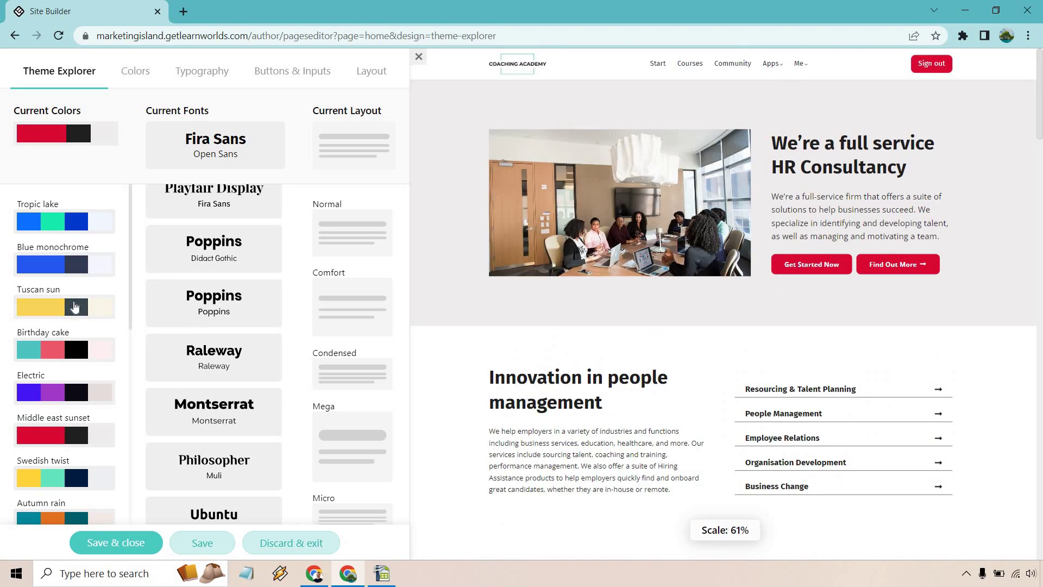
scroll(76, 309, down, 8)
scroll(77, 310, up, 8)
click(80, 230)
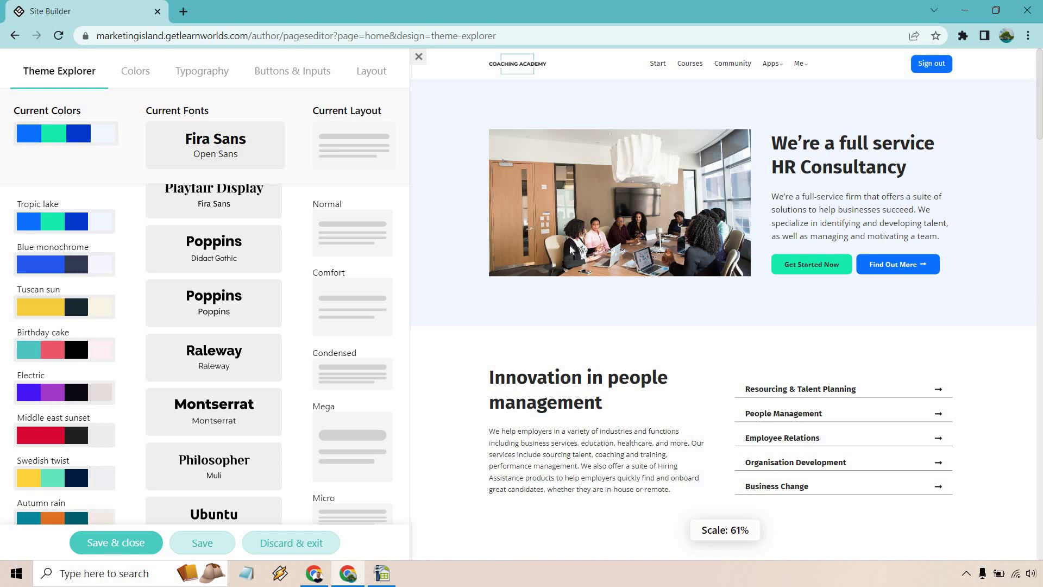
- Browse the font list, keeping Fira Sans headings and Open Sans body text
scroll(231, 270, up, 3)
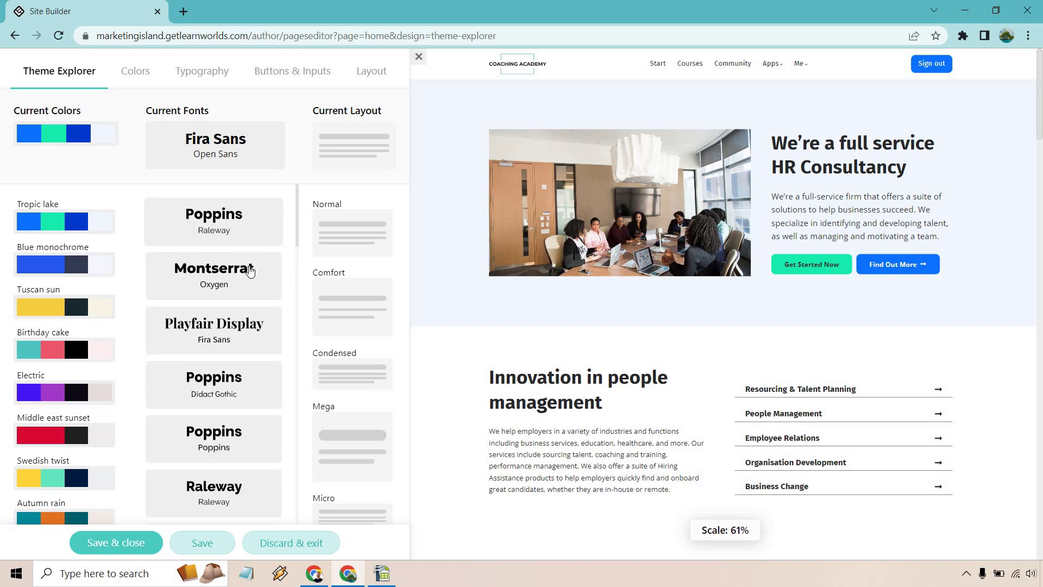
scroll(250, 271, down, 10)
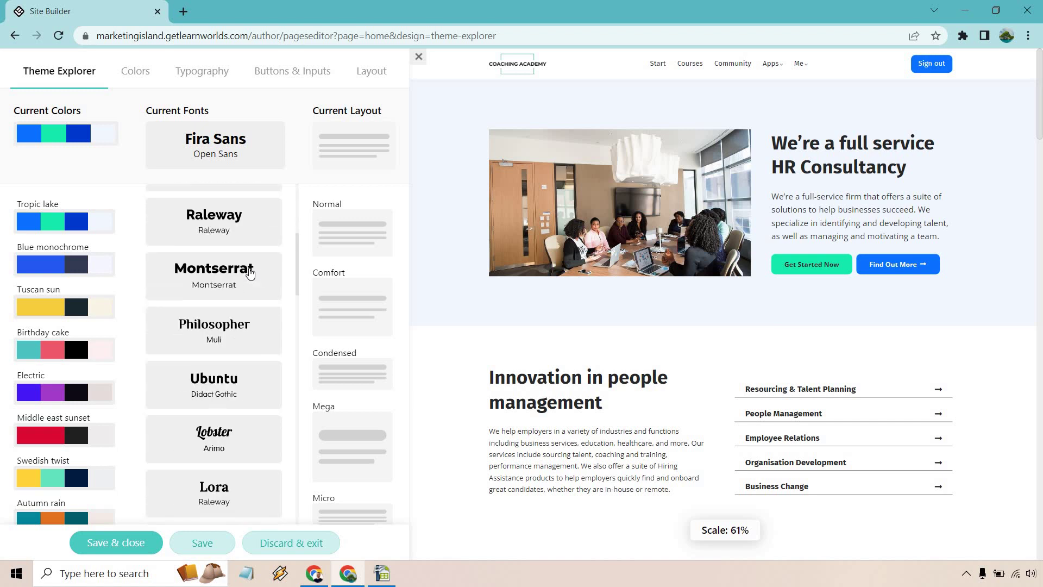
scroll(250, 273, down, 5)
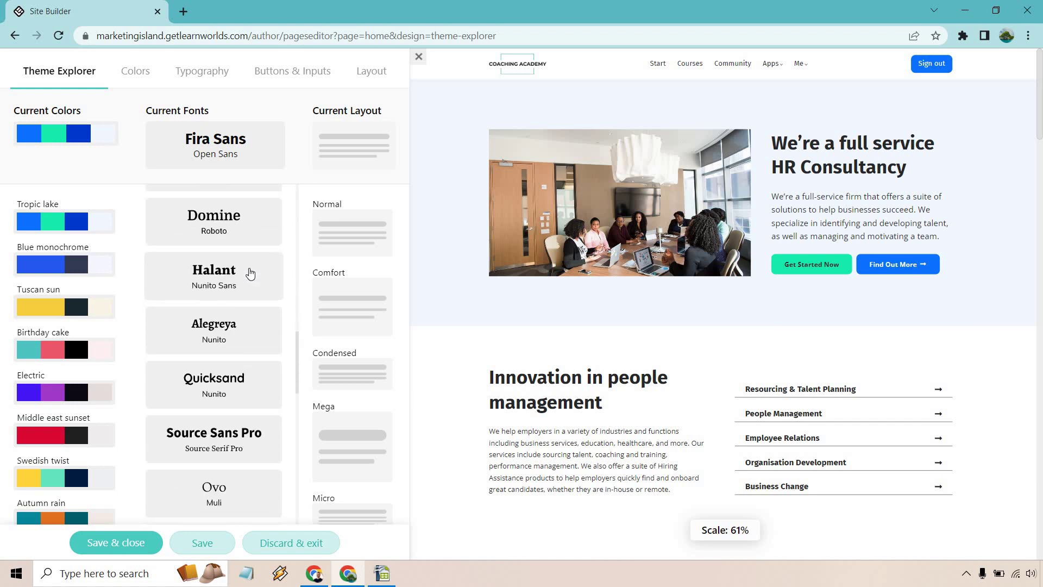
scroll(250, 273, up, 15)
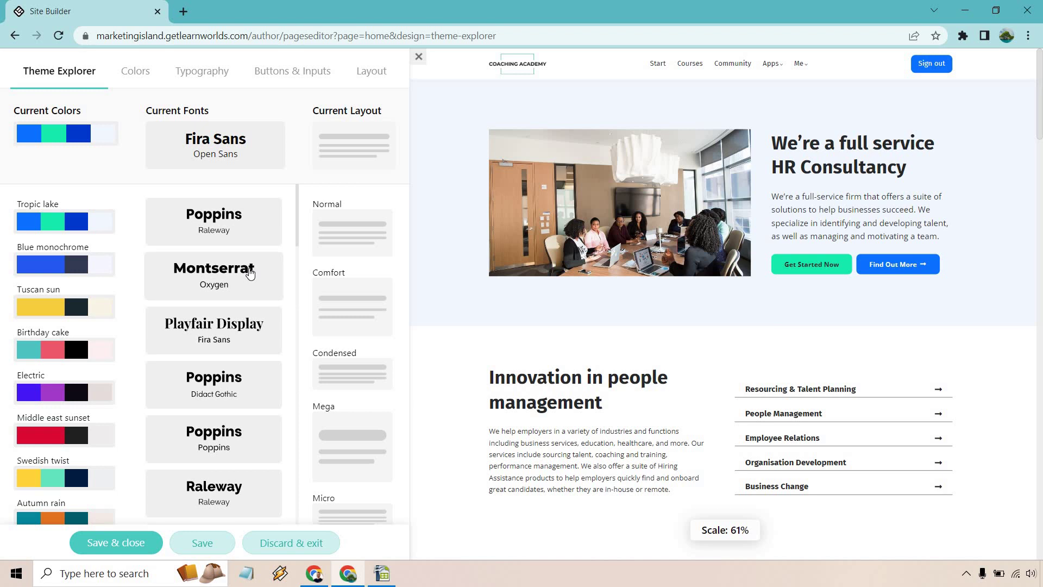
scroll(968, 303, down, 6)
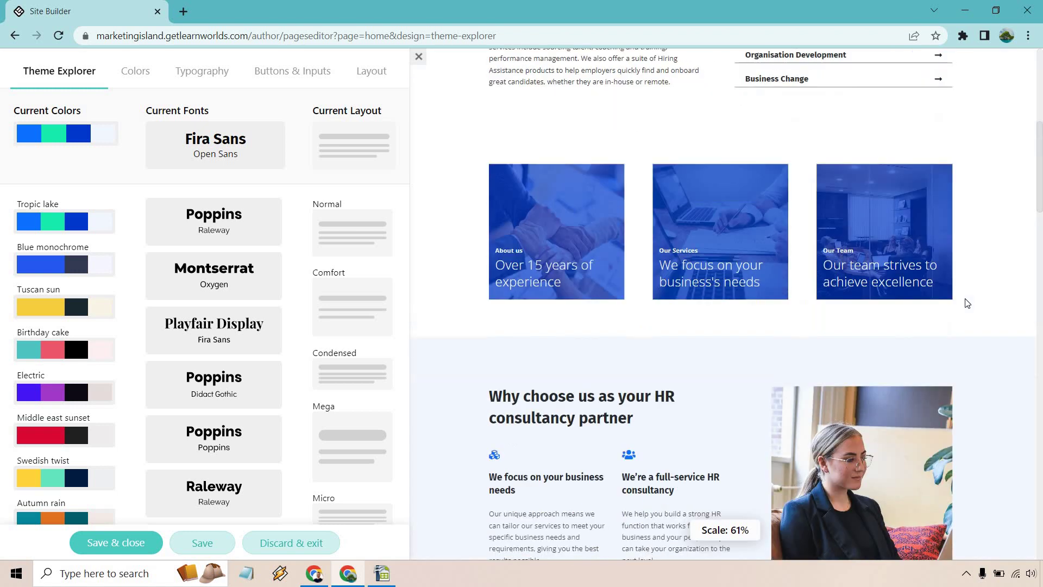
scroll(934, 322, down, 3)
scroll(954, 324, up, 11)
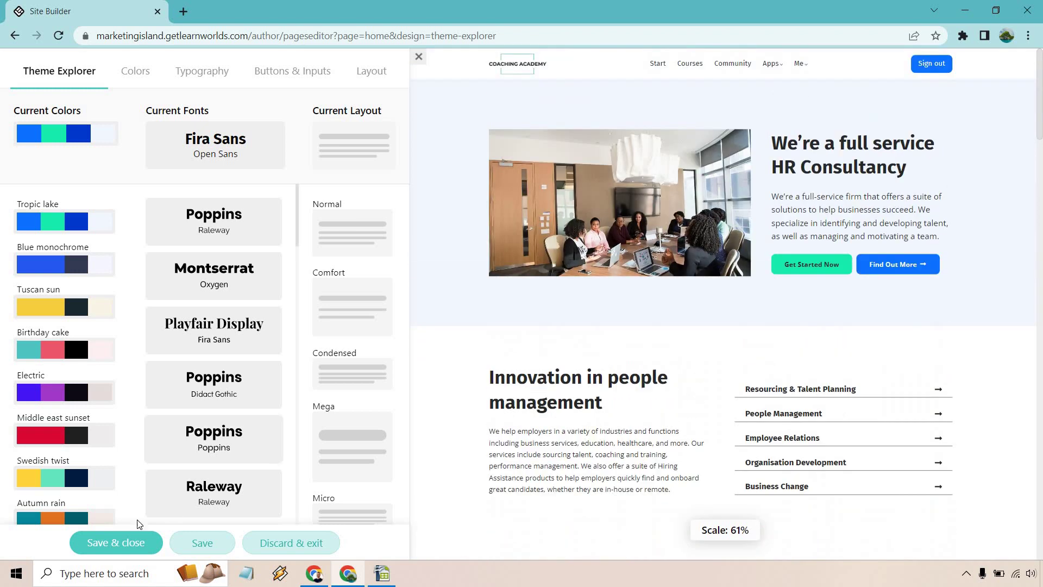
click(111, 540)
key(Return)
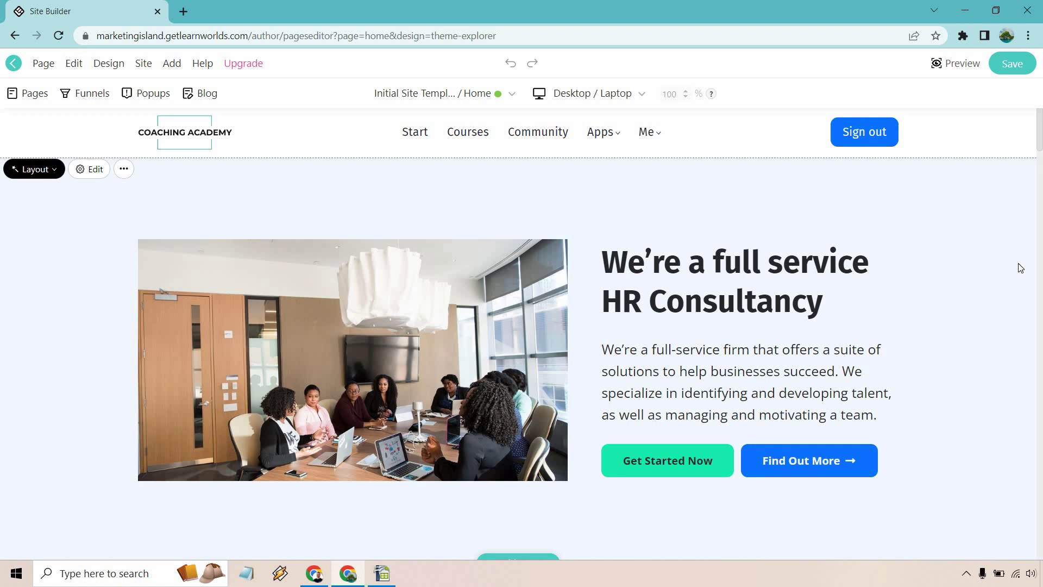
click(32, 170)
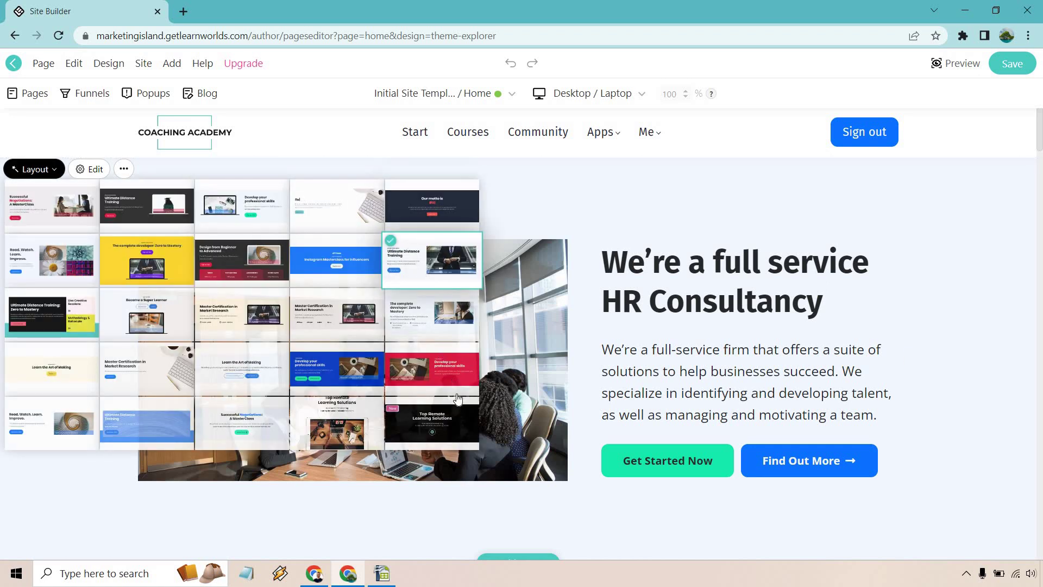
click(37, 171)
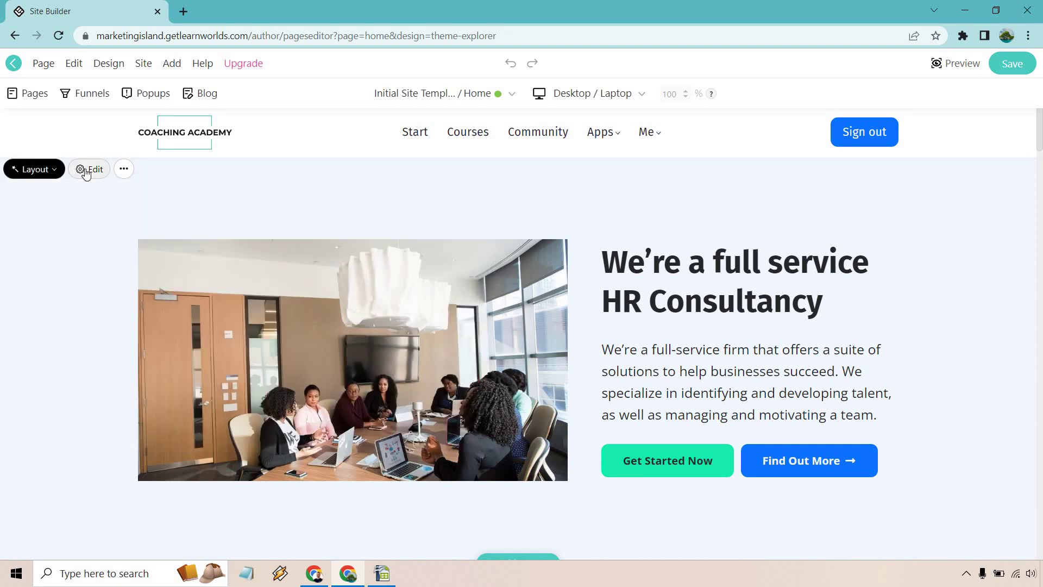
click(85, 171)
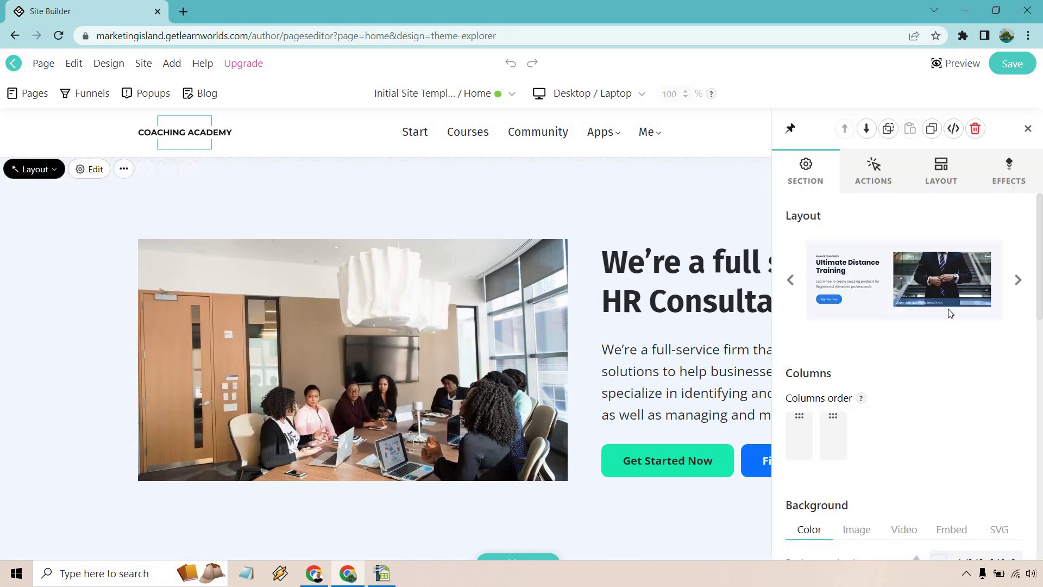
scroll(992, 338, down, 9)
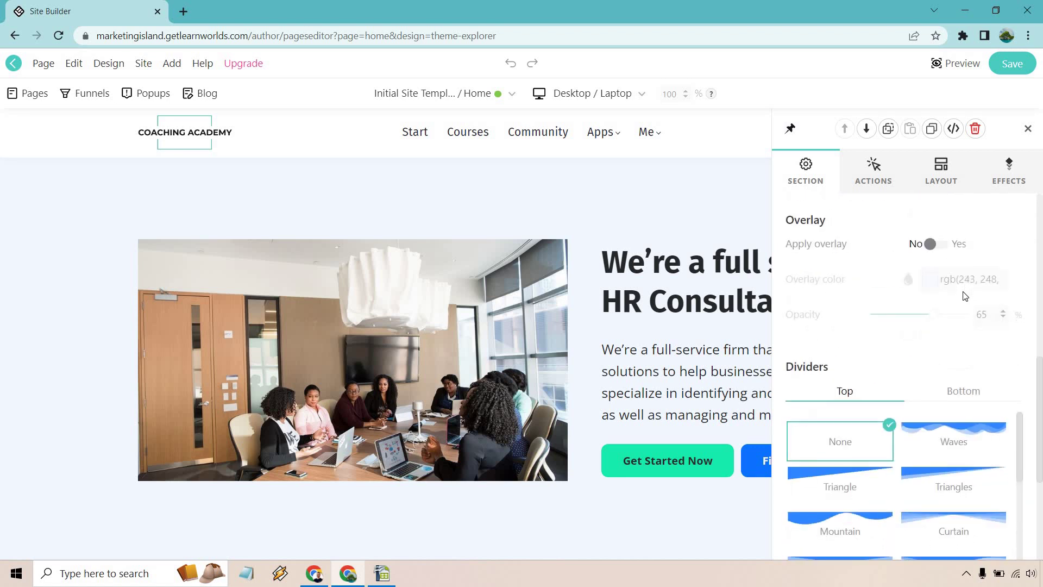
scroll(996, 277, down, 1)
scroll(1033, 254, down, 3)
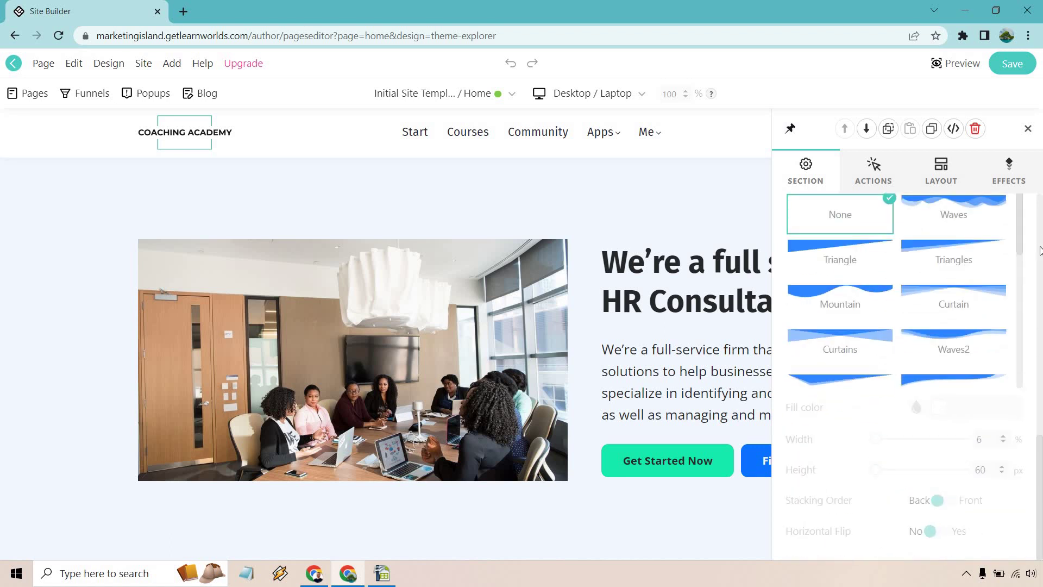
scroll(1026, 260, up, 6)
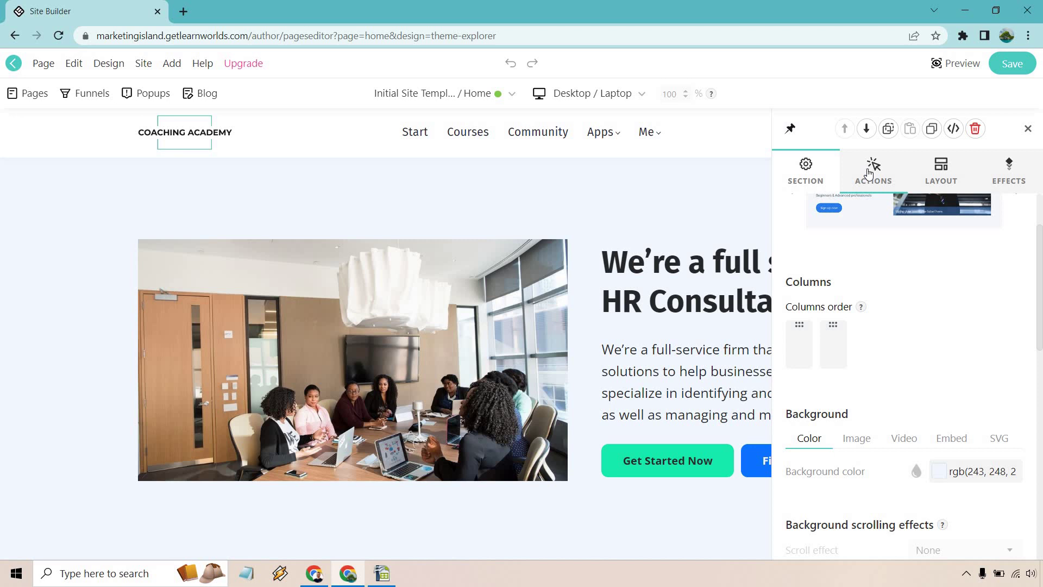
click(869, 172)
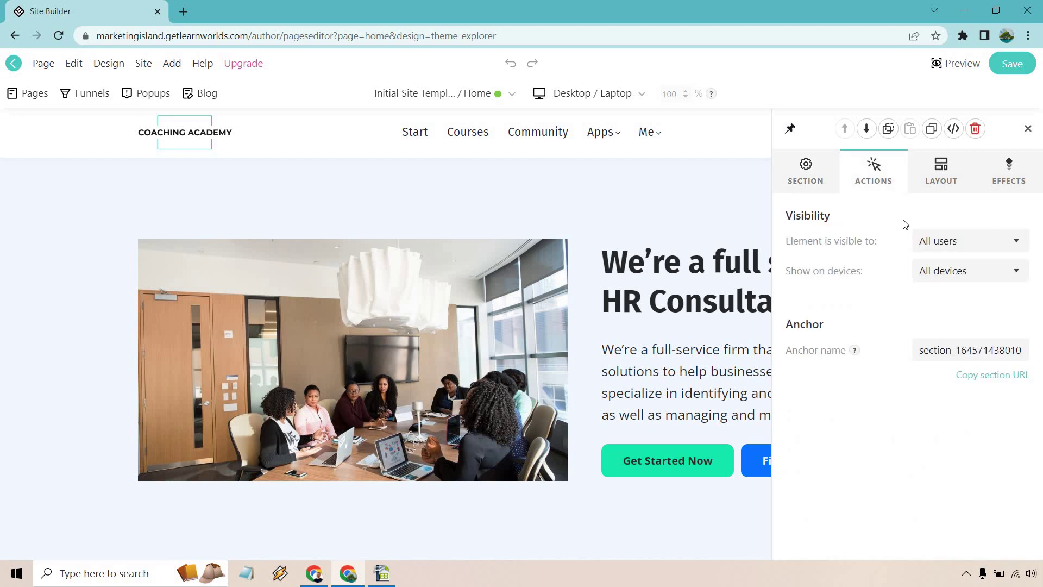
click(964, 241)
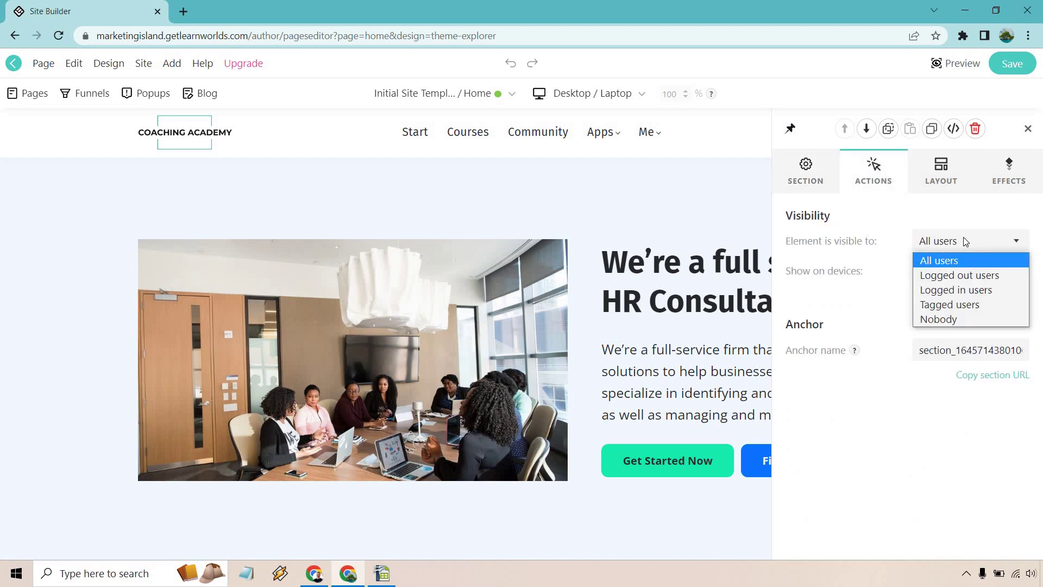
click(946, 254)
click(939, 182)
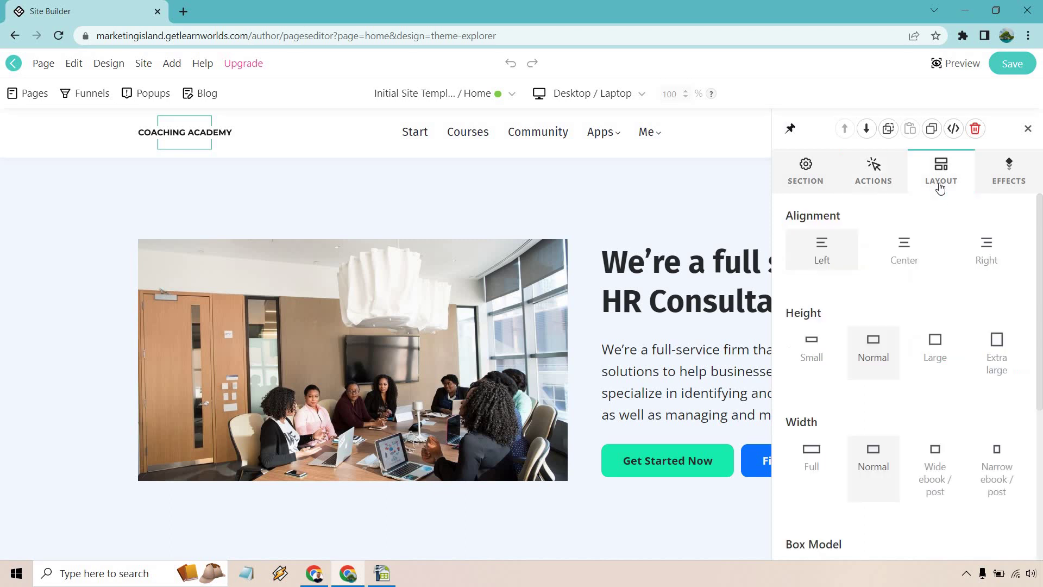
click(1012, 183)
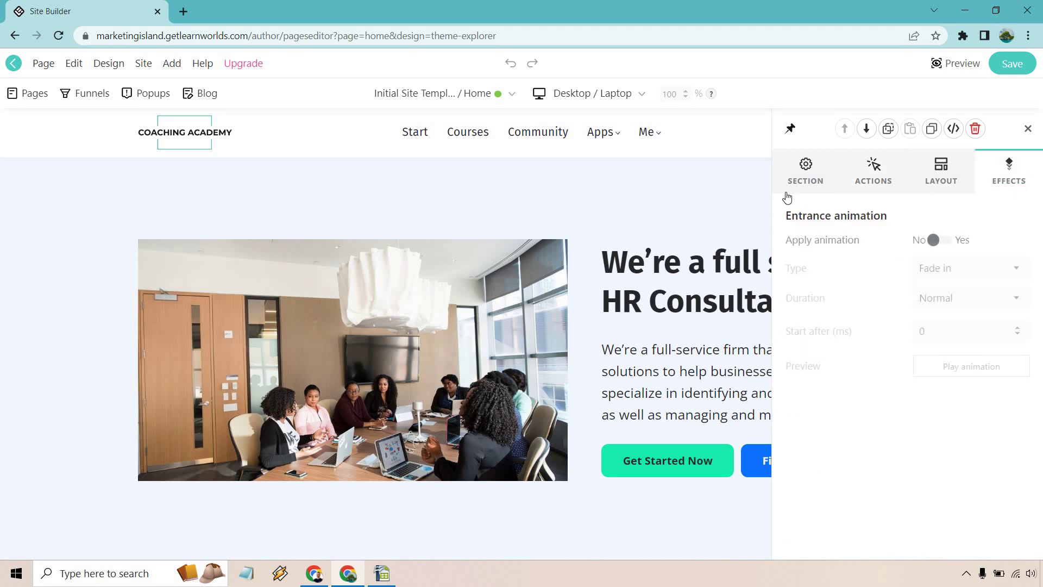
click(1027, 129)
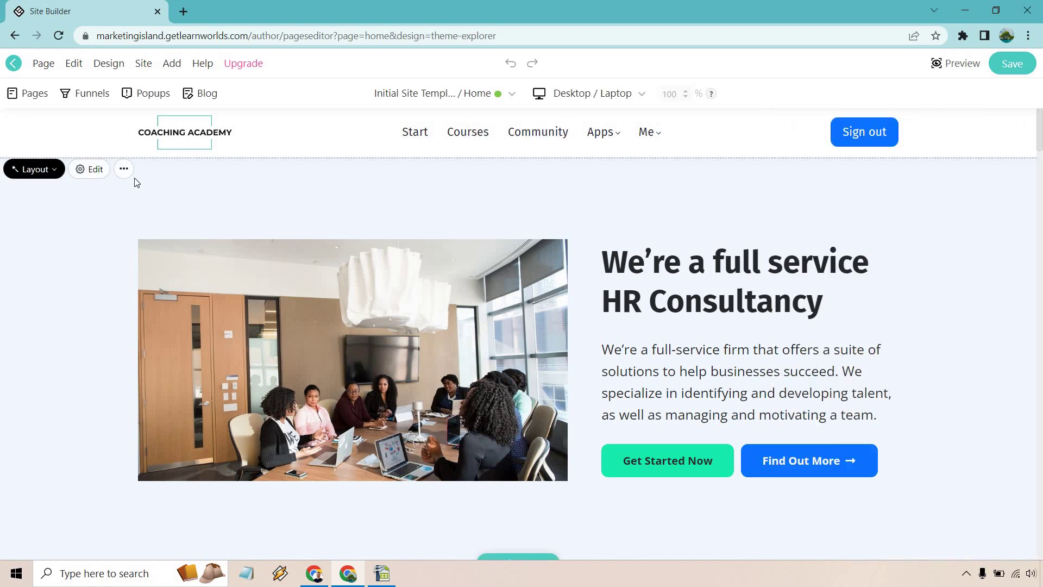
mouse_move(123, 171)
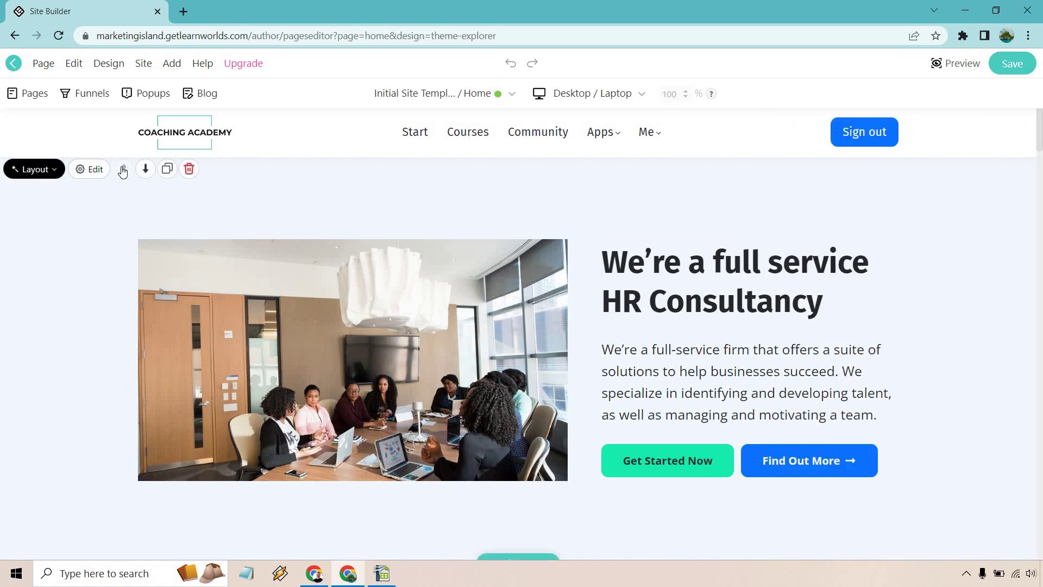
click(167, 169)
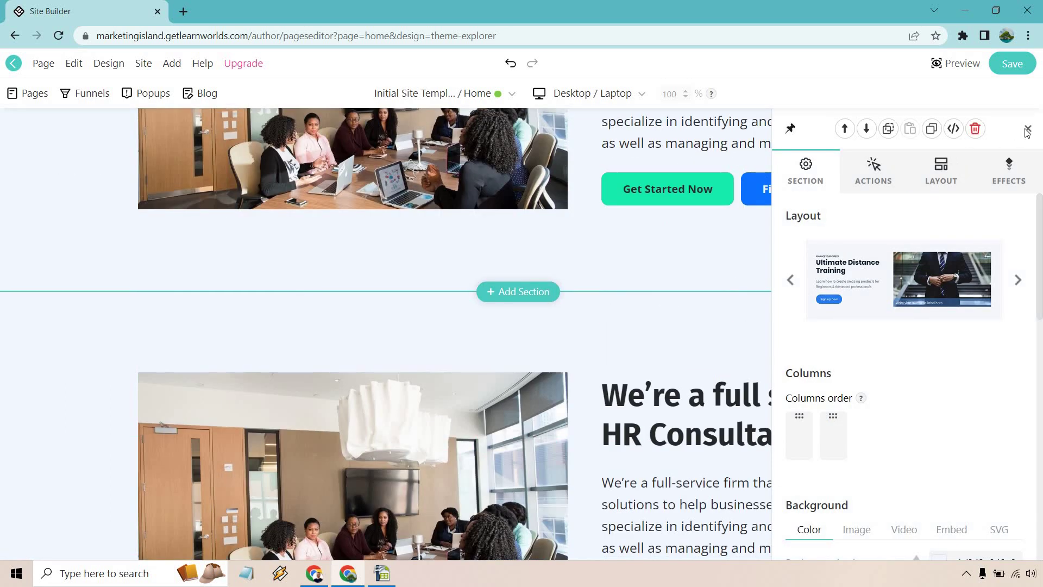
click(1026, 134)
scroll(917, 318, down, 4)
scroll(416, 261, up, 5)
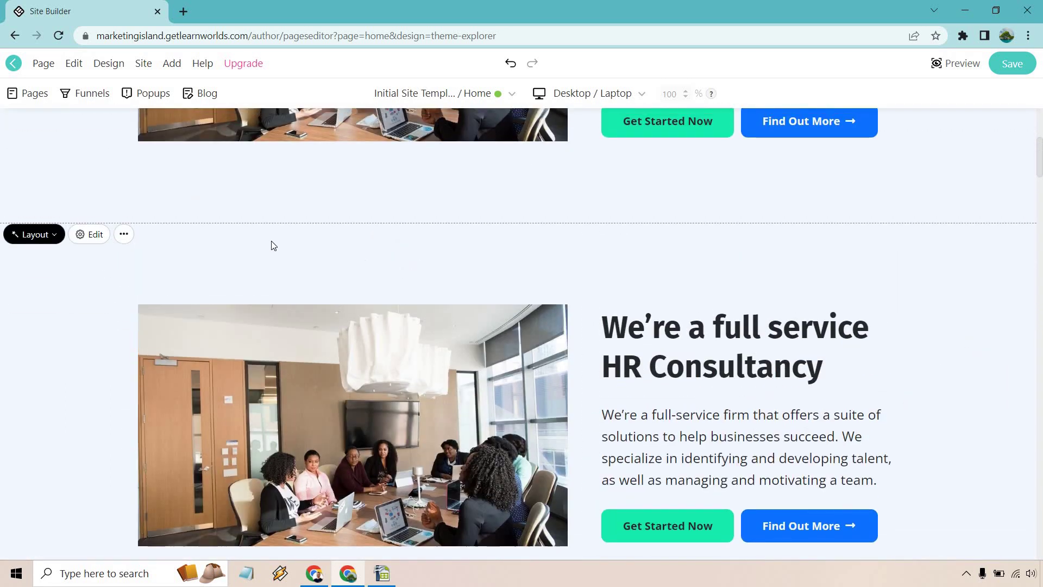
mouse_move(208, 240)
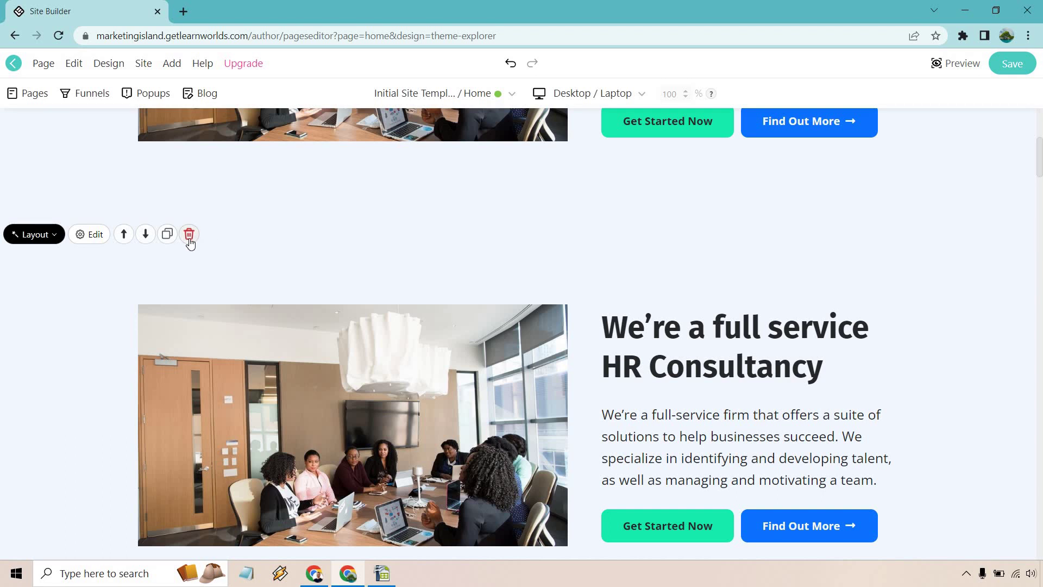
click(189, 235)
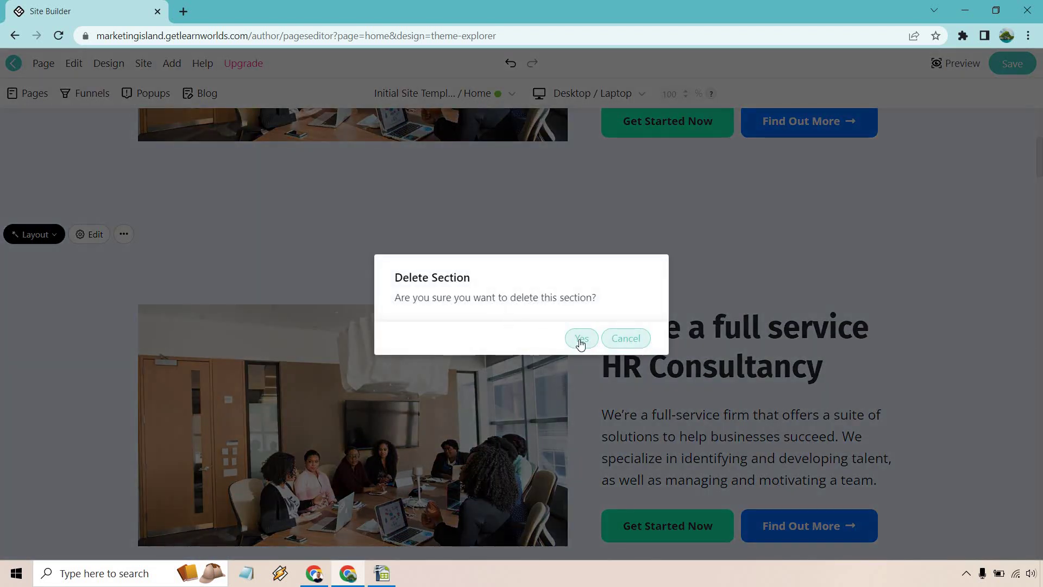
key(Return)
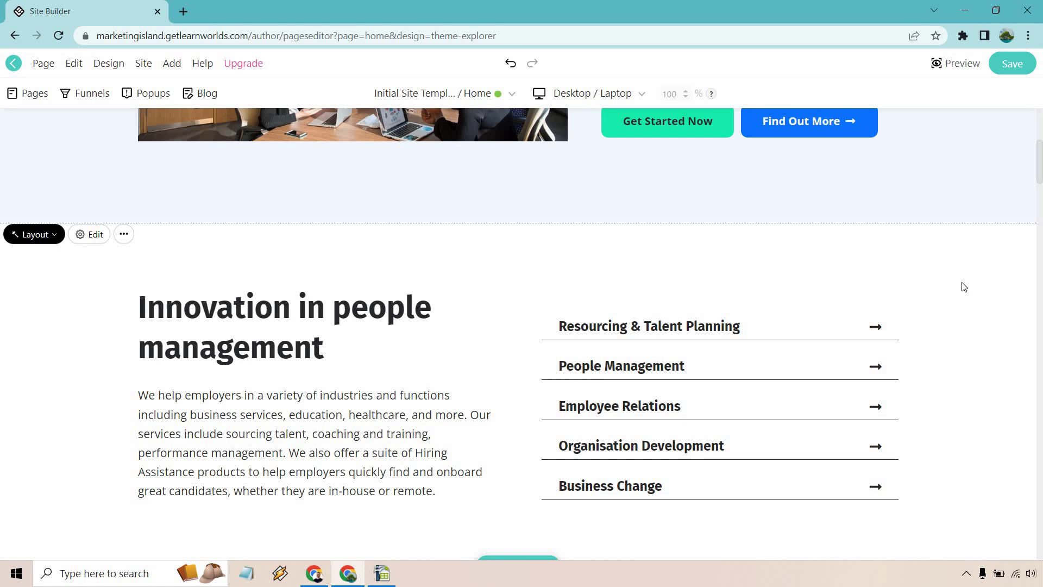
scroll(963, 287, down, 1)
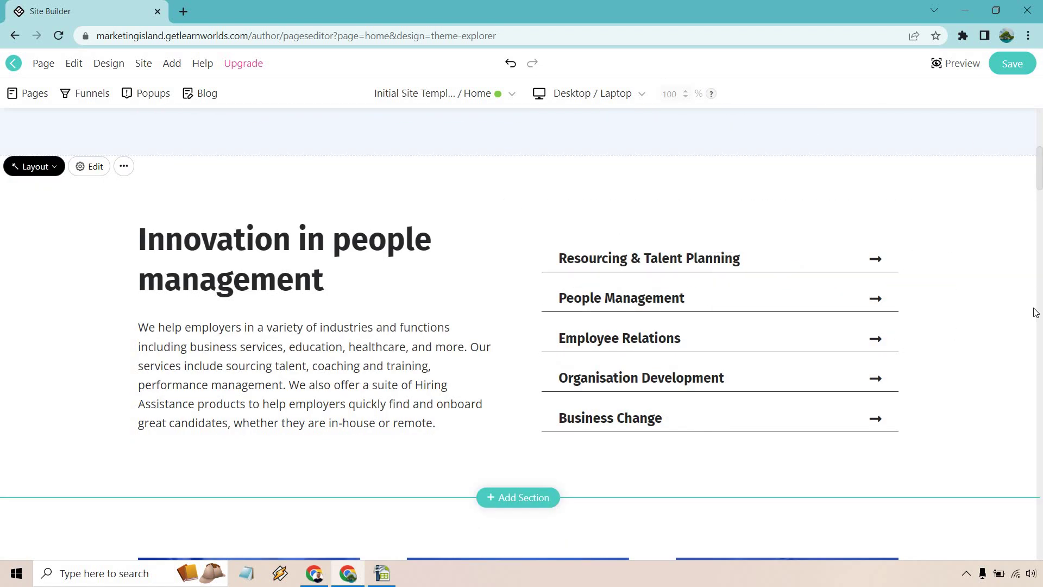
scroll(970, 253, down, 6)
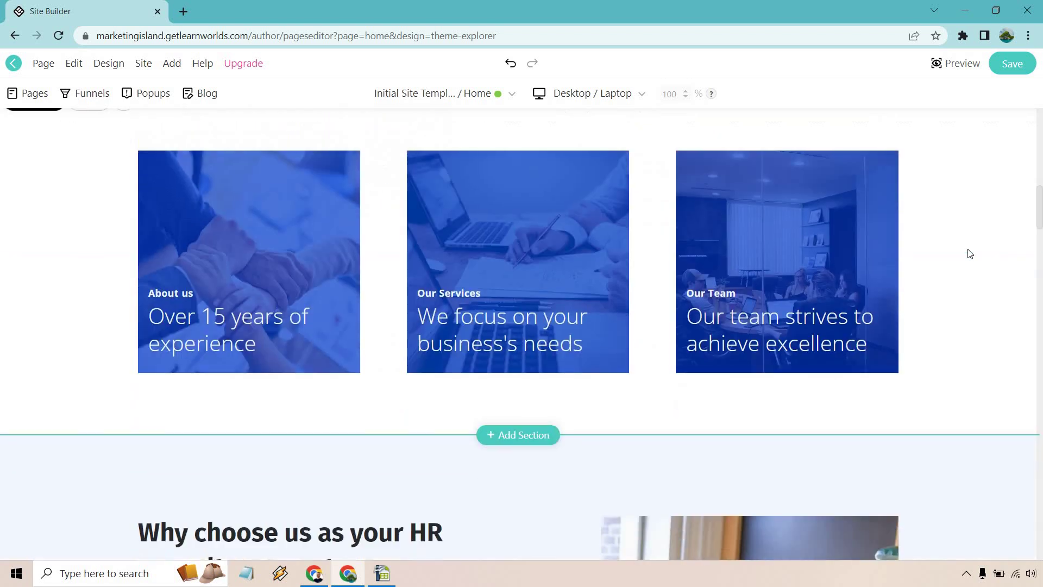
scroll(653, 344, up, 1)
mouse_move(420, 329)
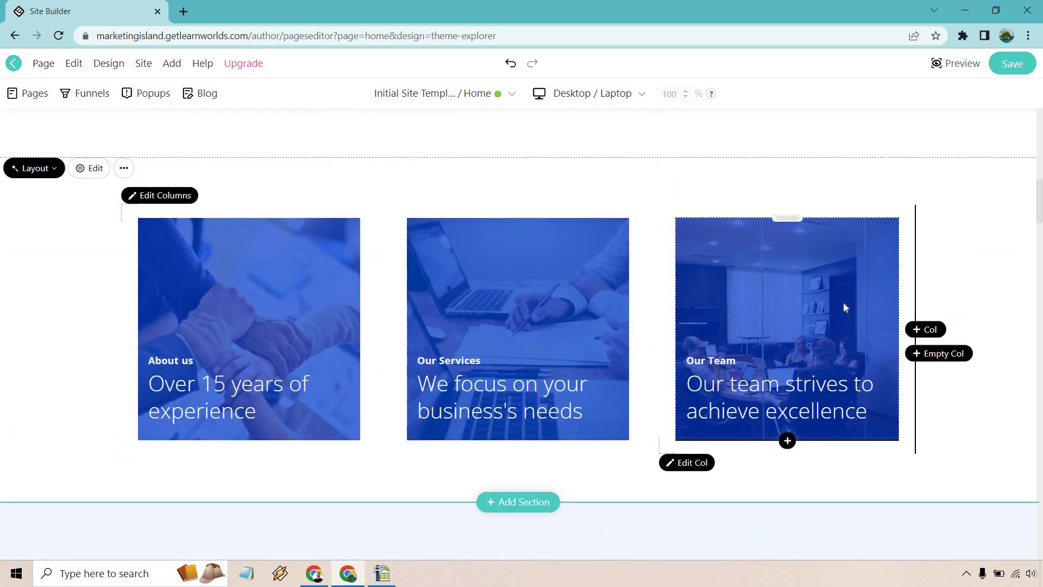
scroll(984, 271, down, 3)
scroll(984, 271, down, 2)
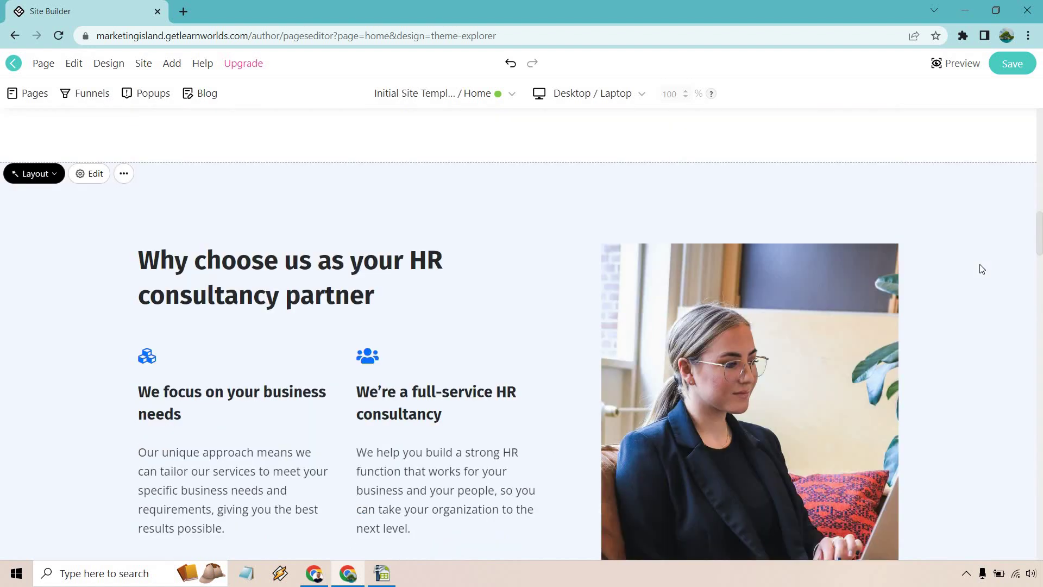
- Retype the 'We're a full-service HR consultancy' feature heading as 'Edit And Type'
scroll(982, 269, down, 1)
scroll(872, 309, down, 1)
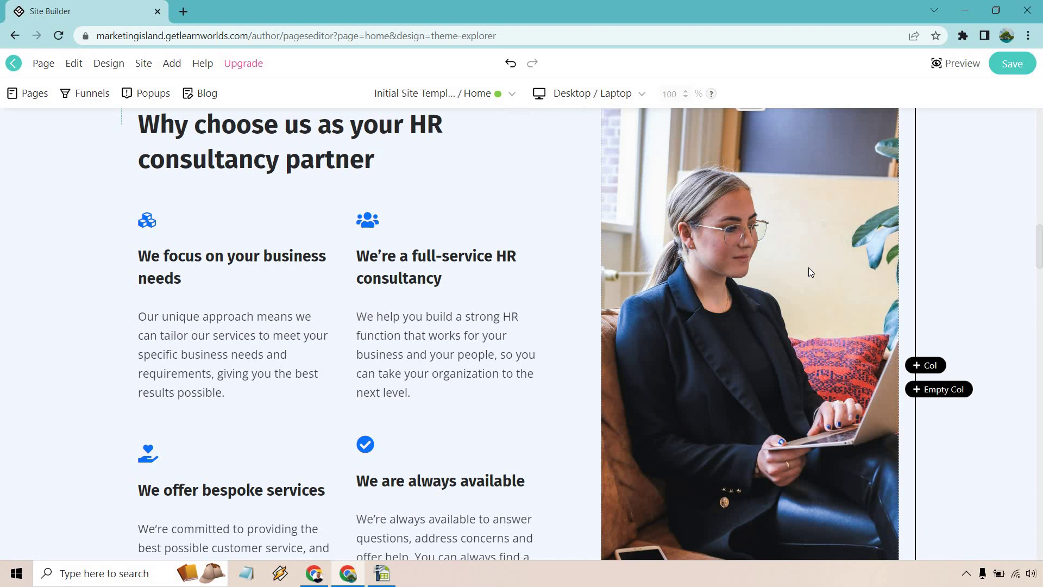
triple_click(418, 264)
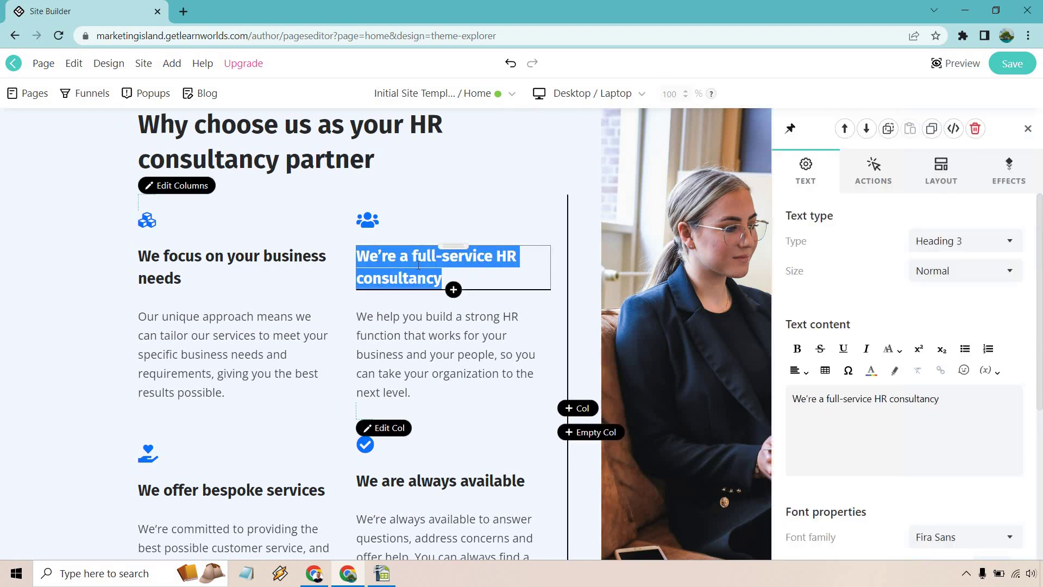
text(Edit )
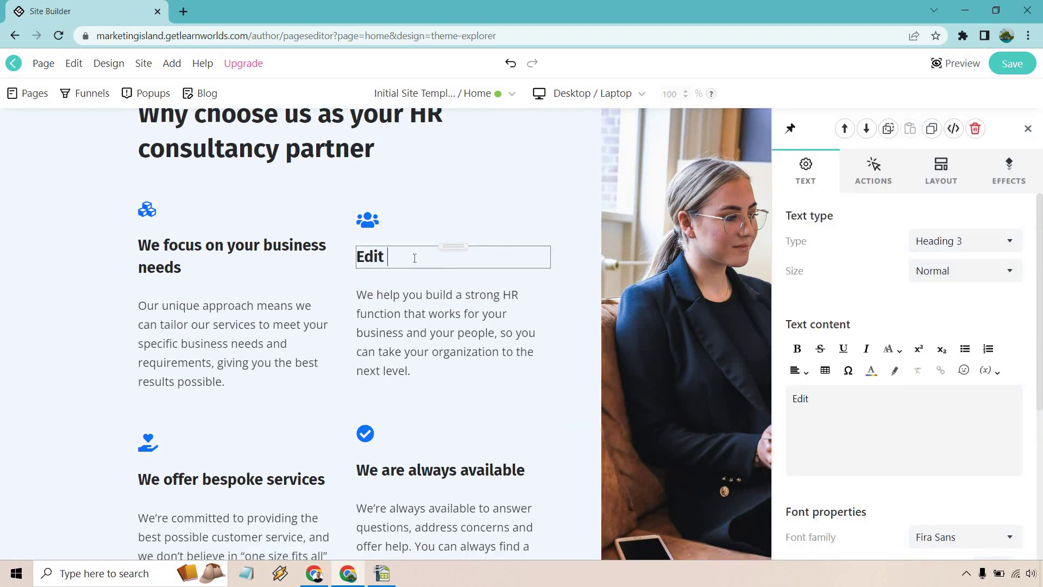
text(And Type)
click(502, 161)
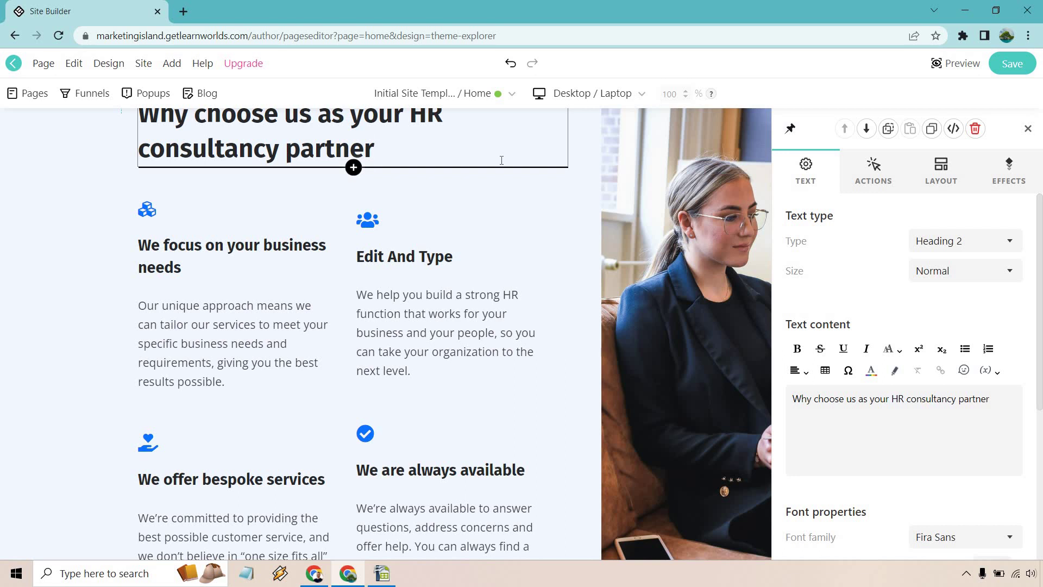
click(36, 280)
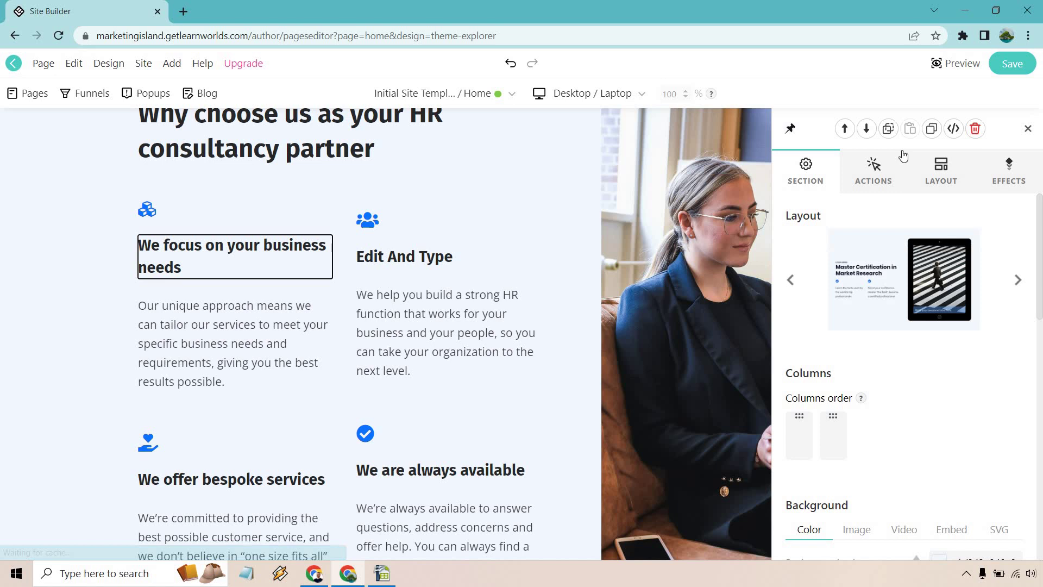
- Apply the 'Benefits of our training programs' layout to the 15-years HR experience section
click(1028, 130)
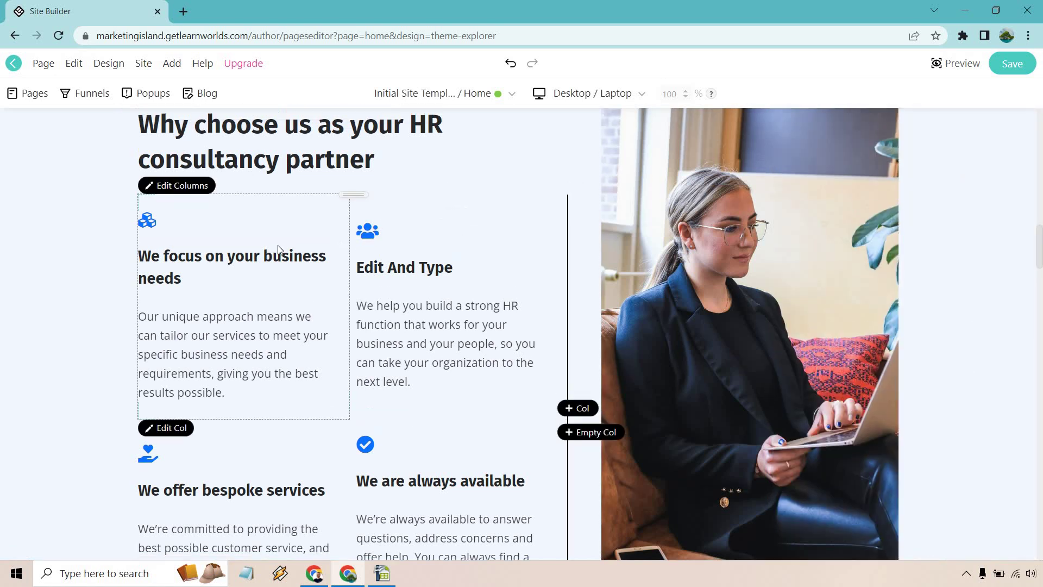
scroll(42, 240, up, 3)
click(43, 237)
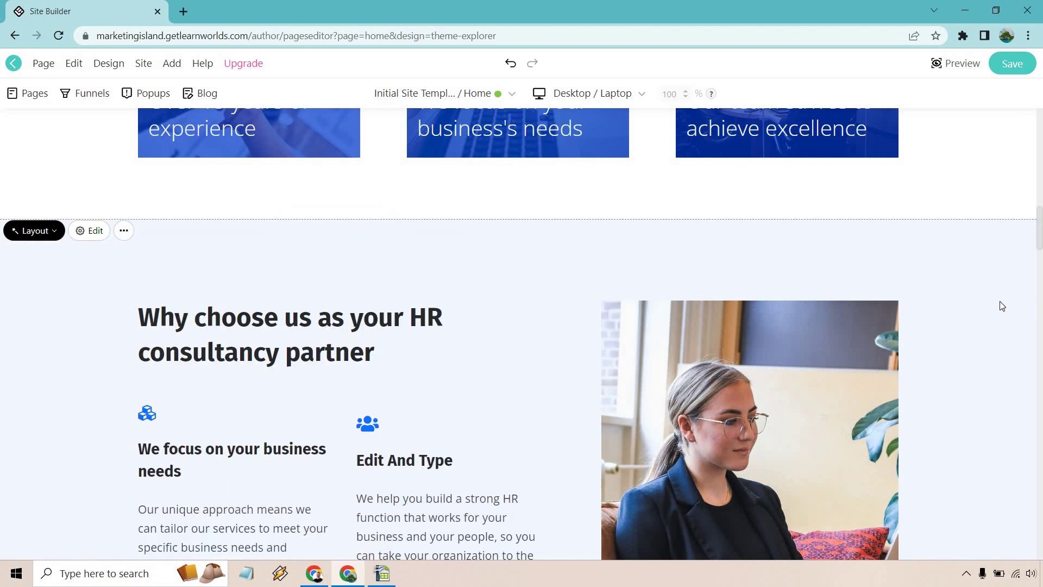
scroll(1001, 296, down, 4)
scroll(1000, 291, down, 8)
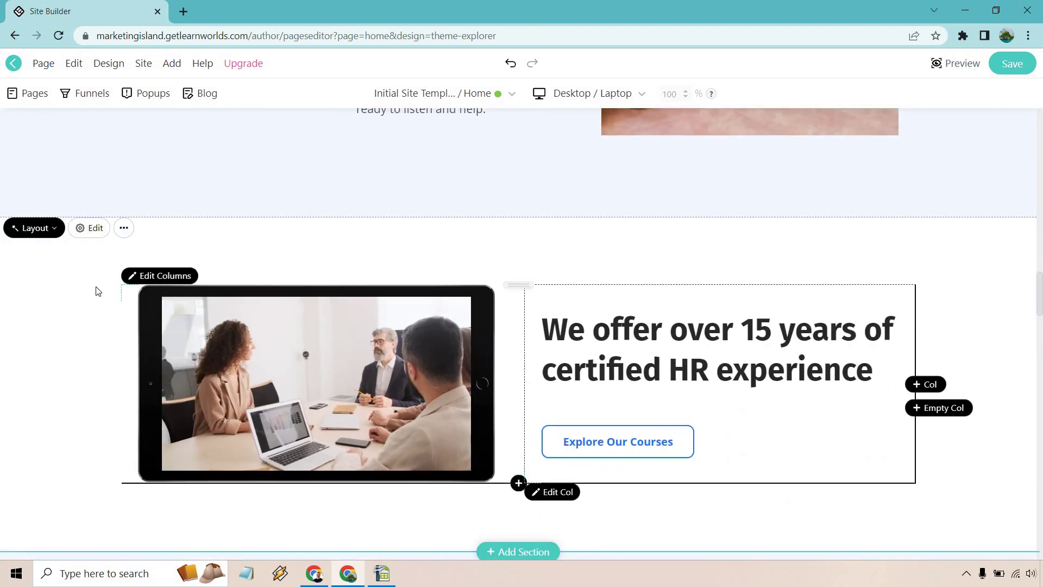
click(34, 227)
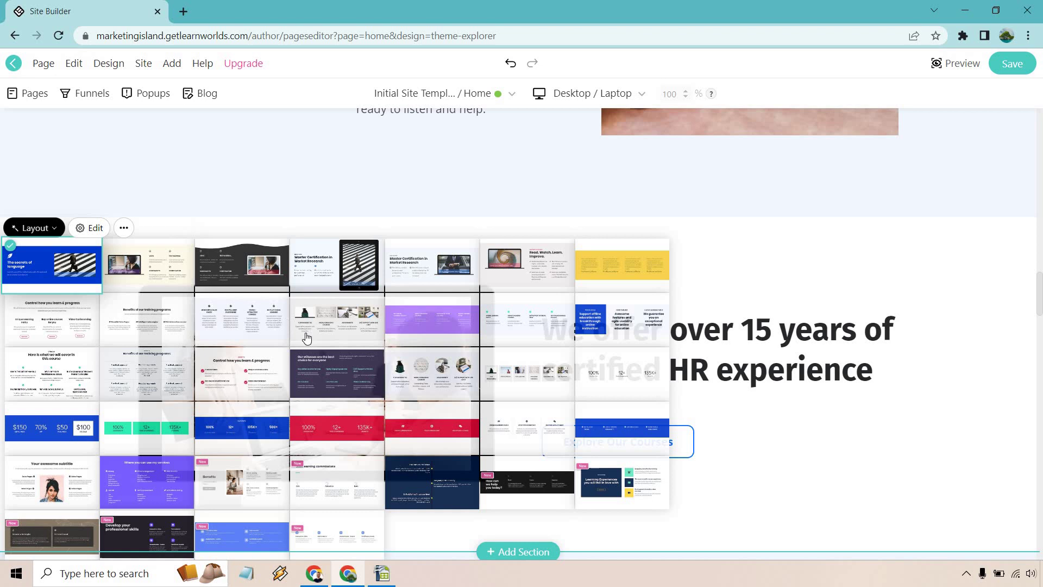
click(797, 267)
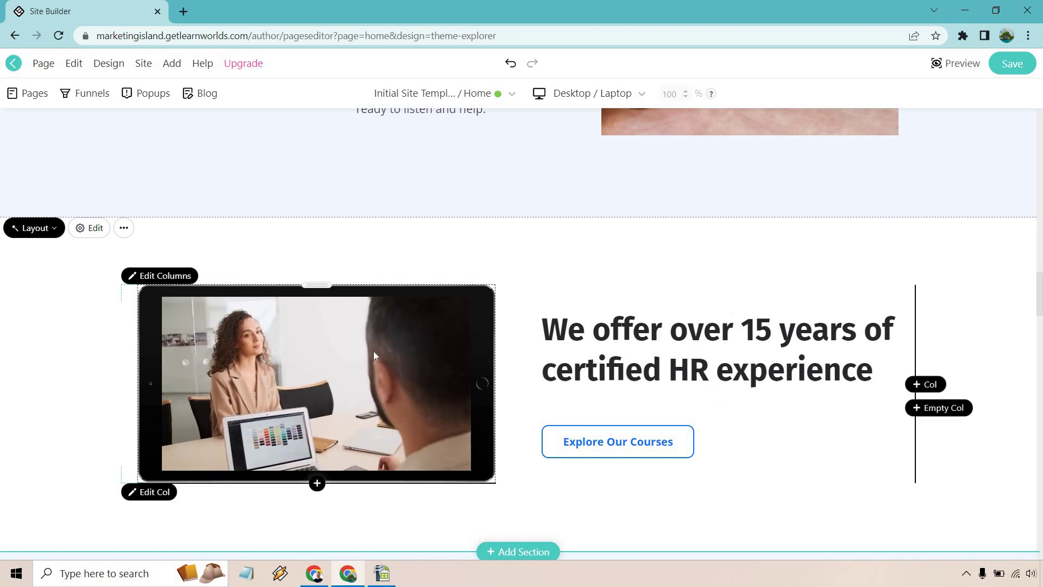
click(27, 230)
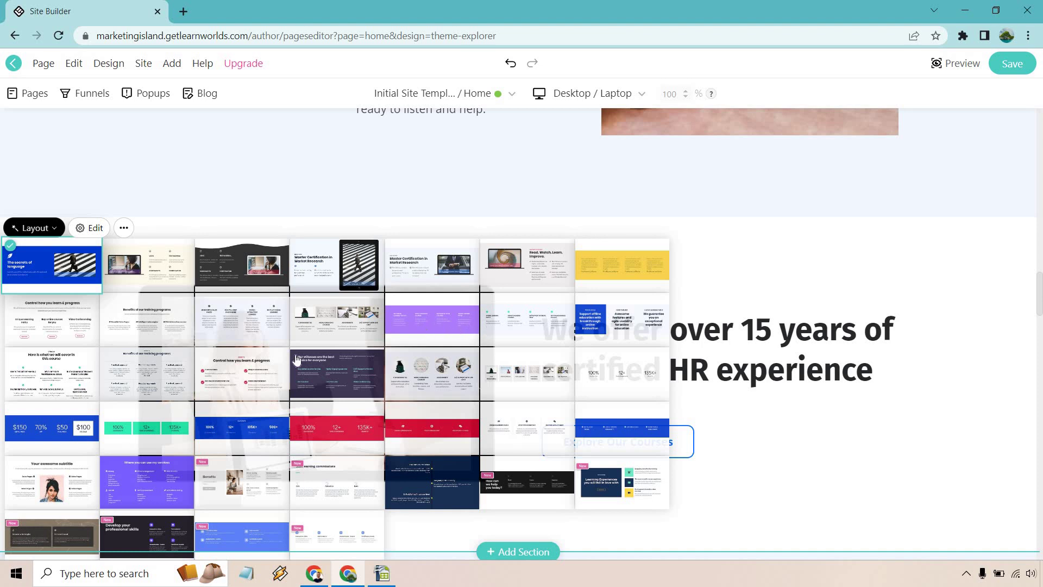
click(140, 337)
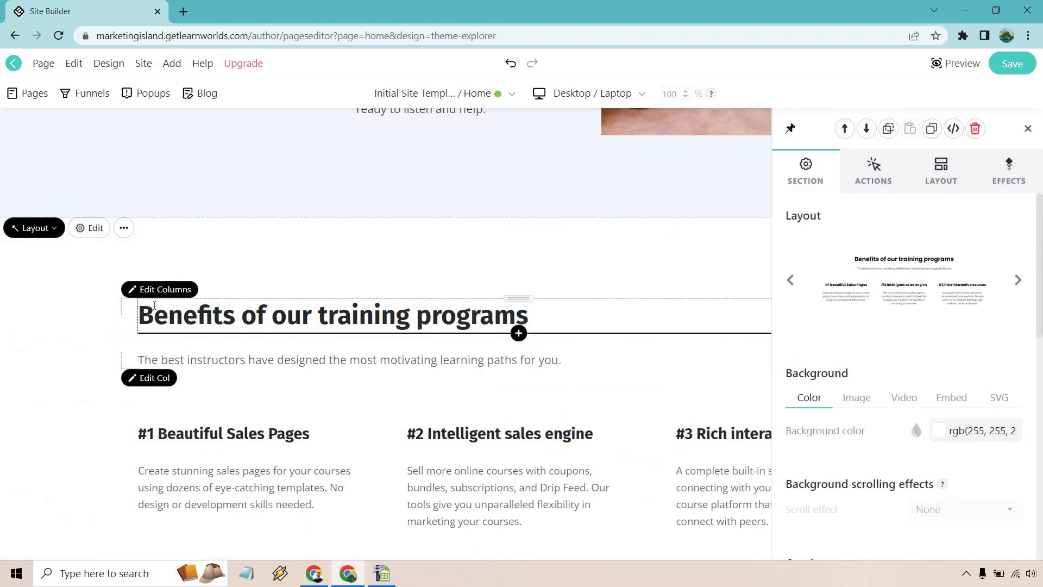
- Shift the Benefits section down so it sits below Our Courses
click(1028, 128)
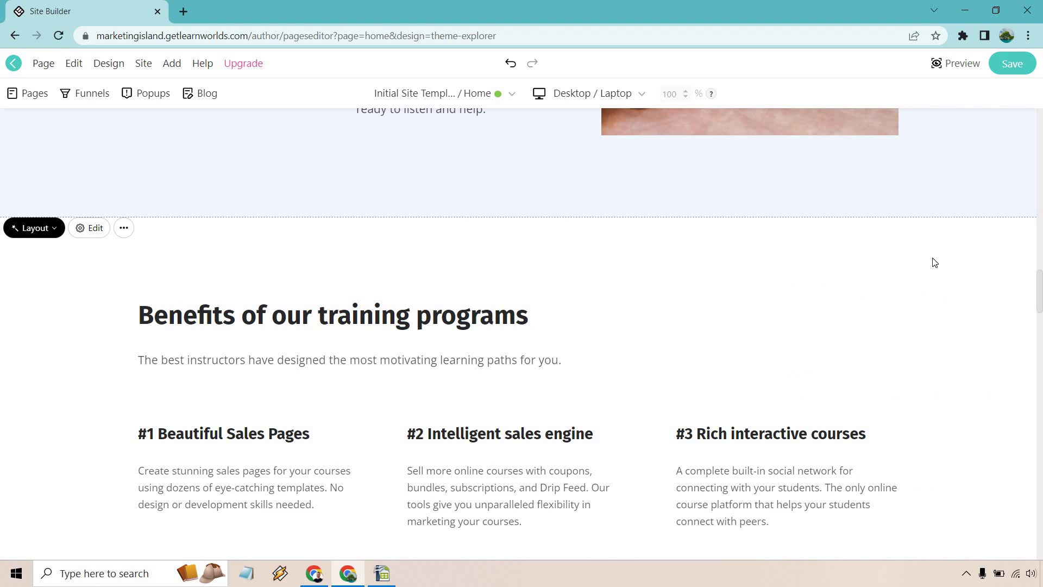
scroll(932, 257, up, 3)
scroll(937, 250, down, 6)
scroll(935, 243, down, 6)
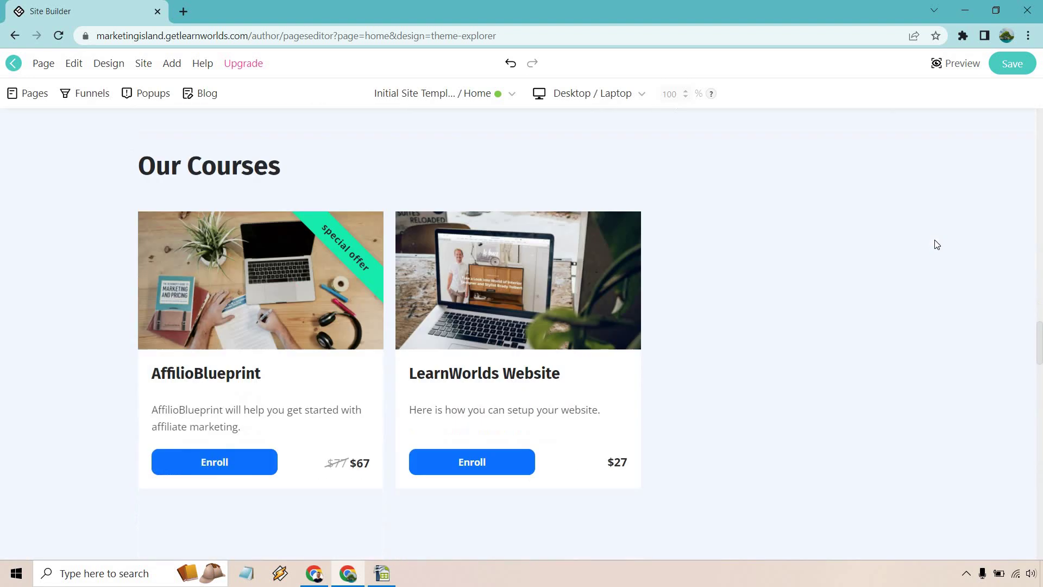
scroll(936, 242, up, 10)
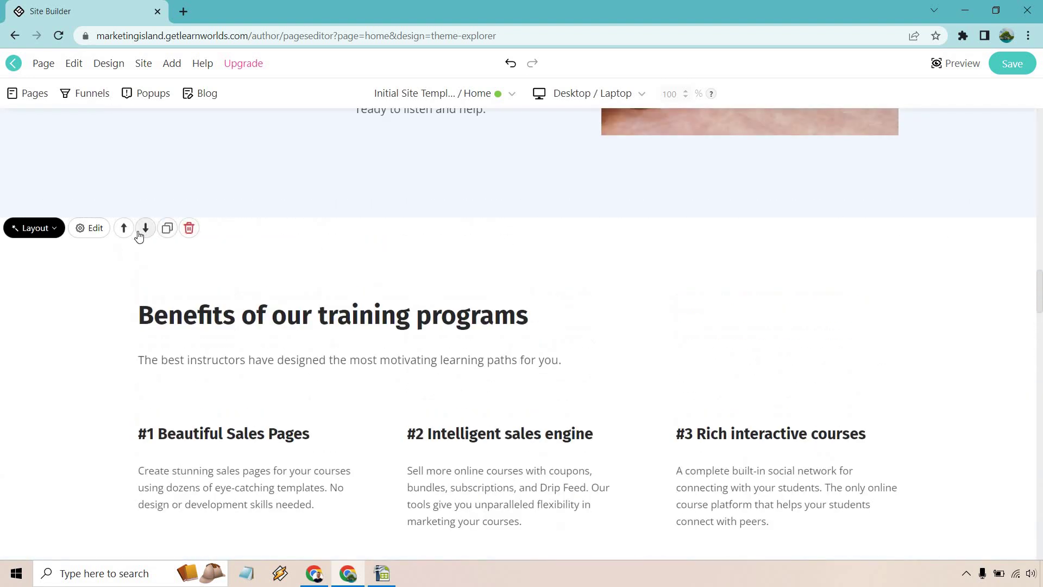
click(145, 228)
scroll(659, 236, up, 10)
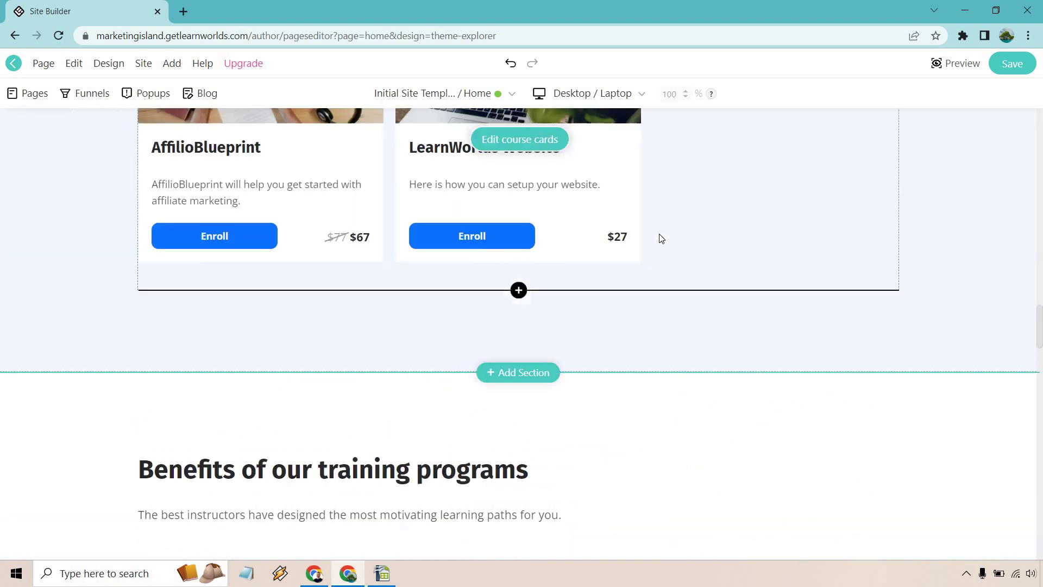
scroll(708, 252, down, 2)
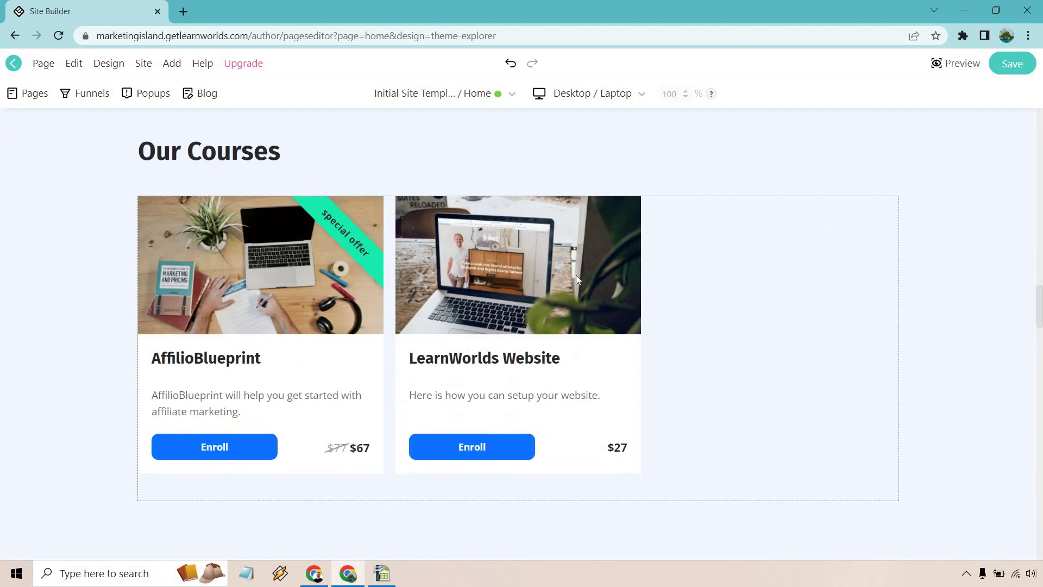
scroll(740, 255, down, 2)
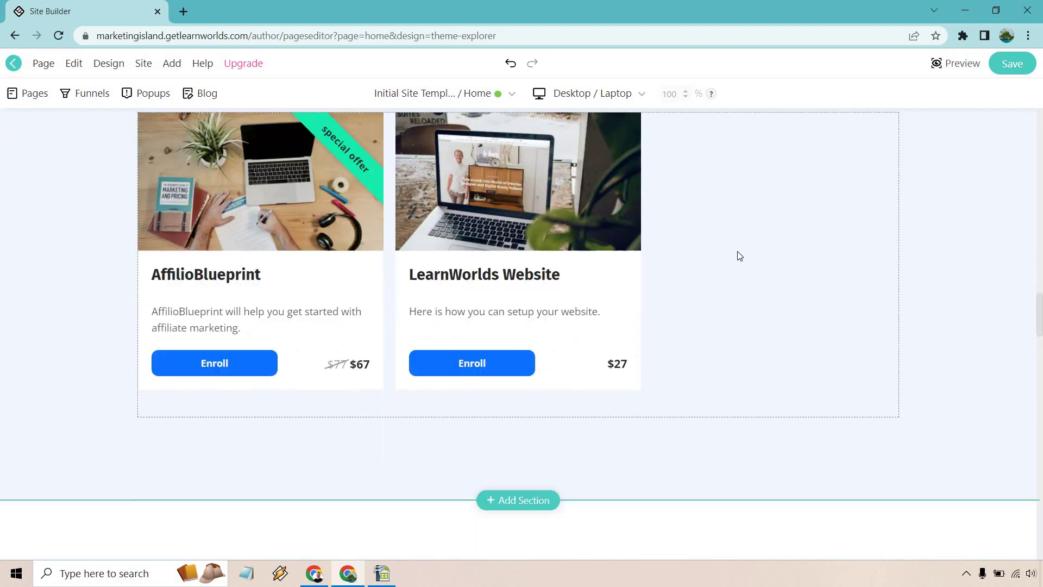
scroll(740, 255, down, 6)
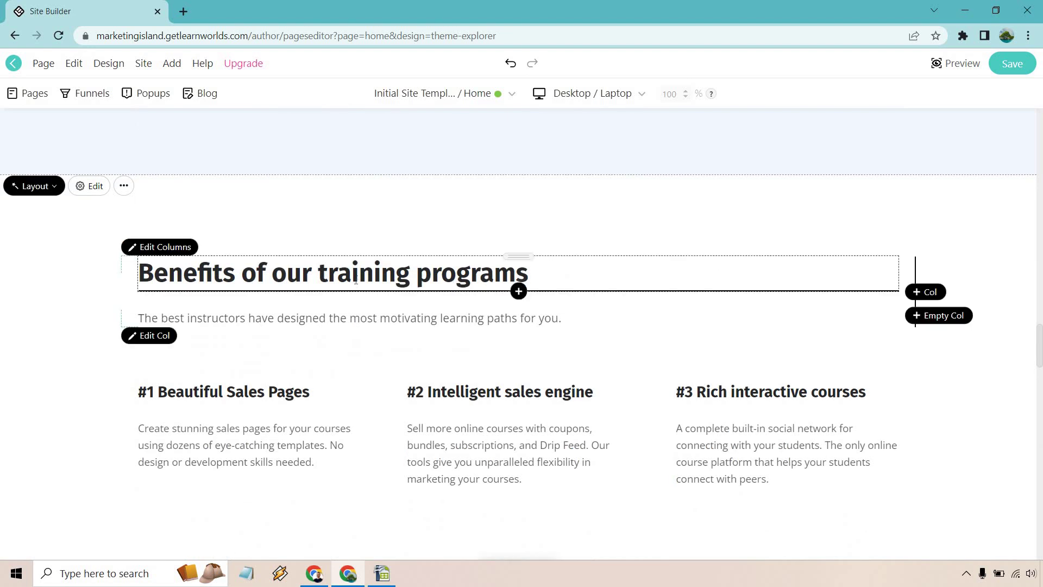
- Change the title to 'Benefits of our courses' and columns to '#1 Results Driven' and '#2 Testimonials'
shift+click(542, 250)
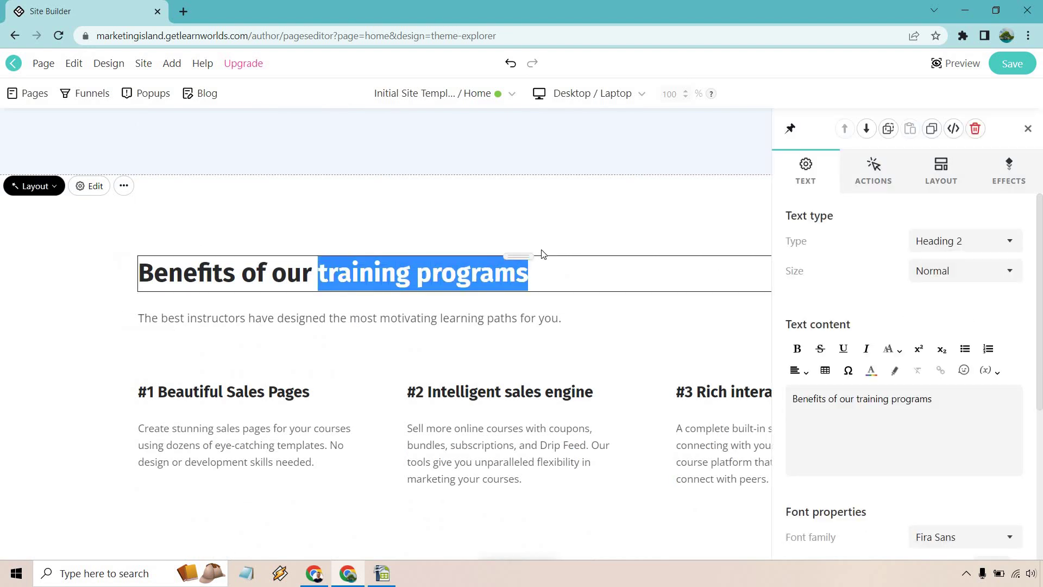
text(courses)
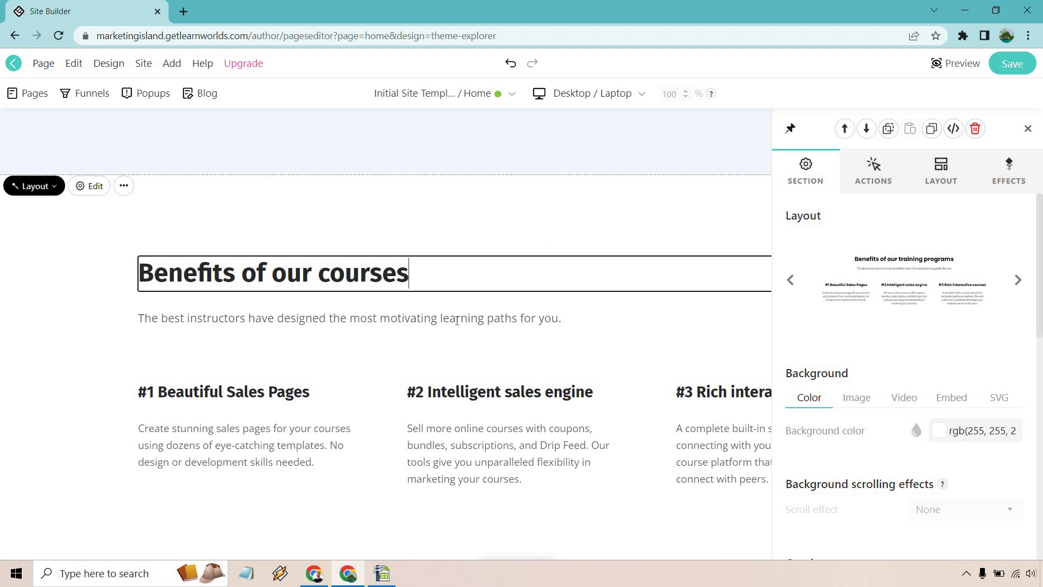
triple_click(294, 392)
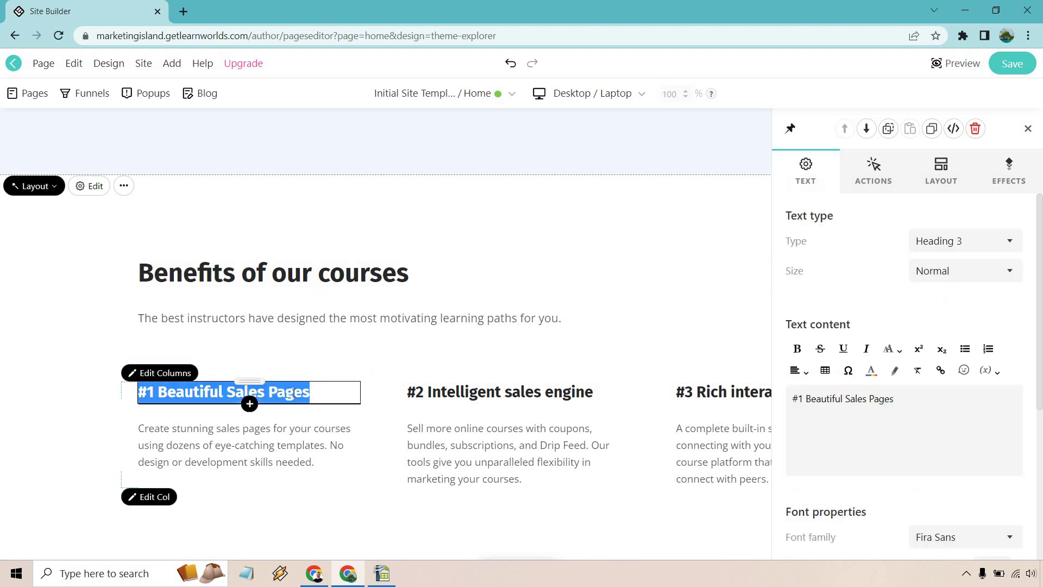
text(#1 )
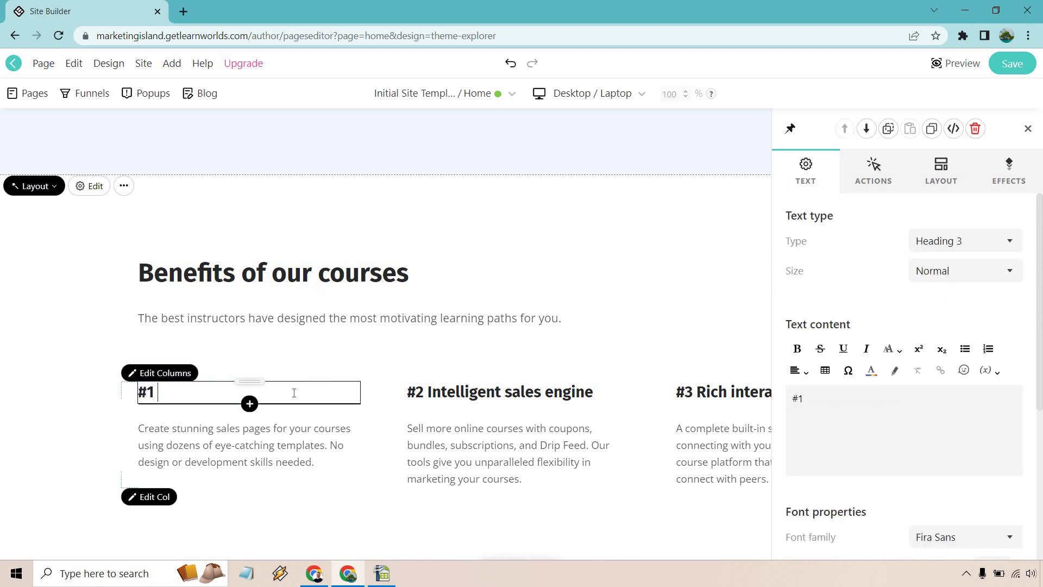
text(Results Driven)
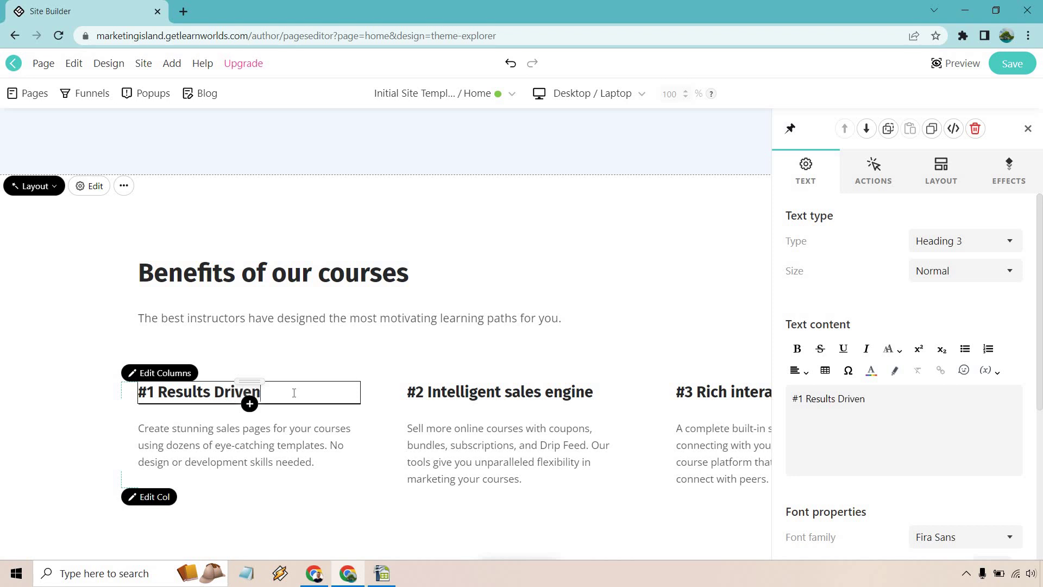
click(494, 392)
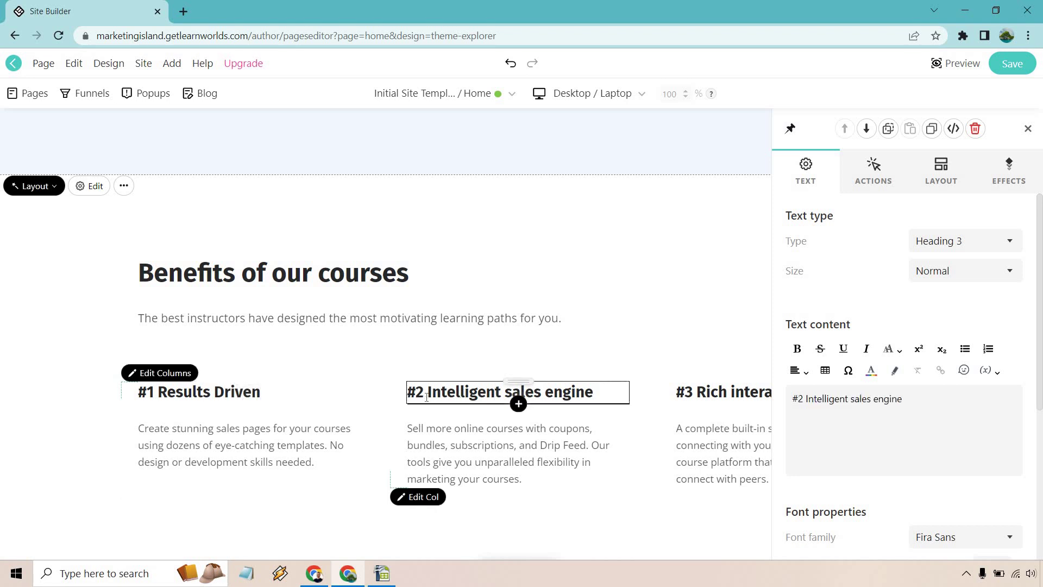
drag(429, 391, 590, 386)
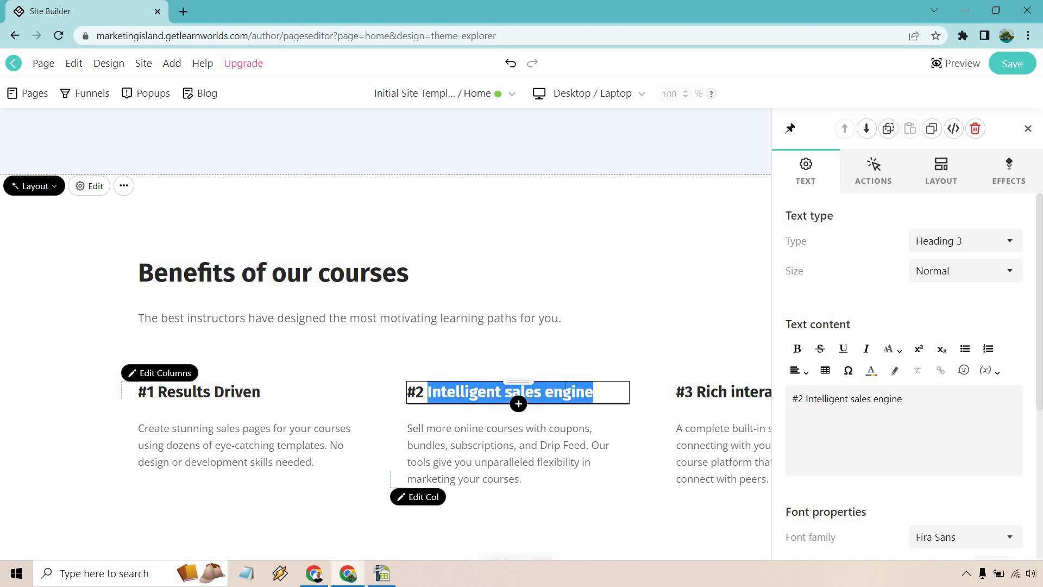
text(Testimonials)
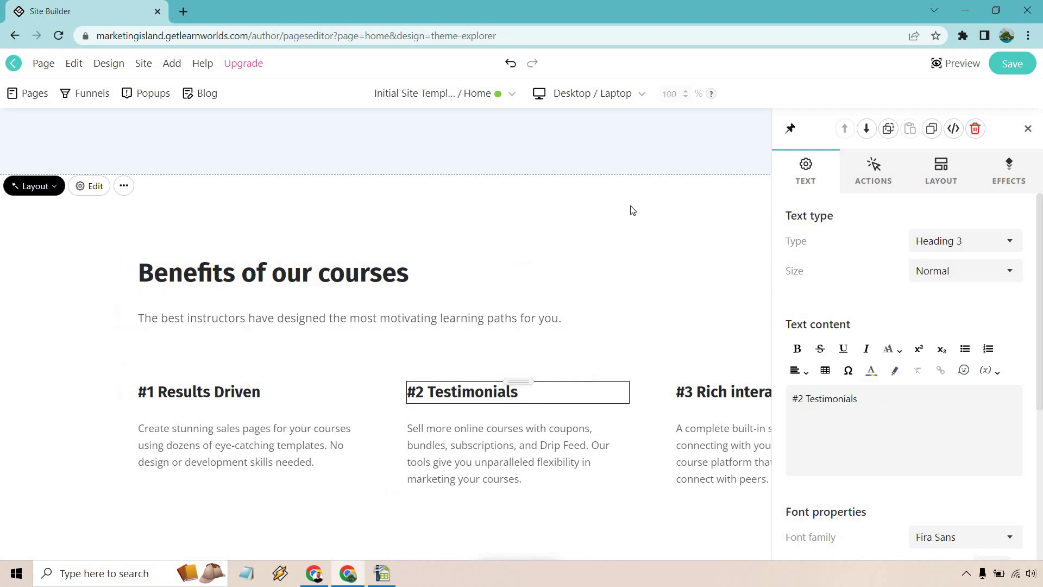
click(632, 210)
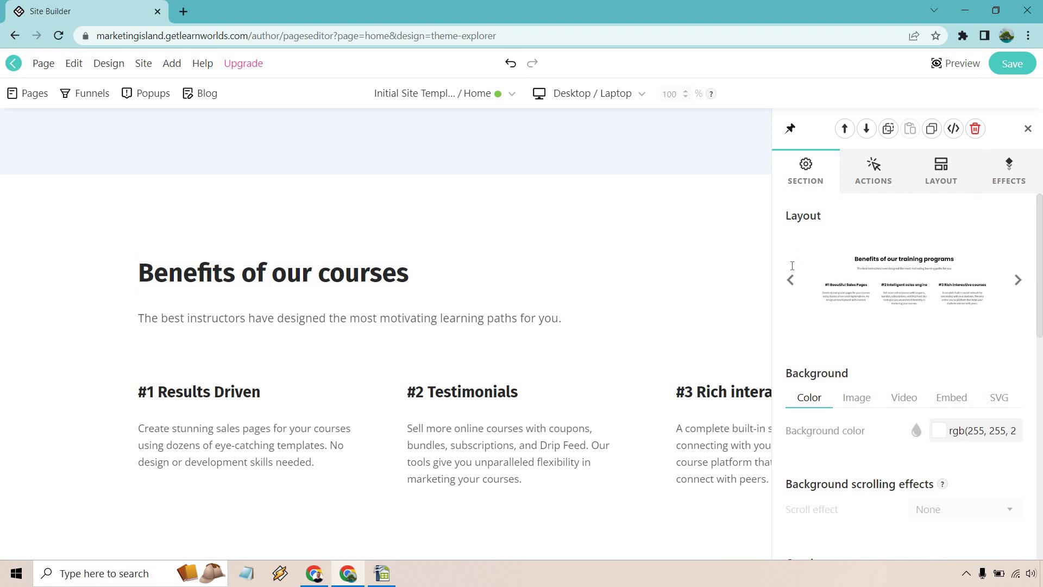
key(Escape)
- Open the first Our Team photo's settings and reach its Background > Image options
scroll(970, 290, down, 2)
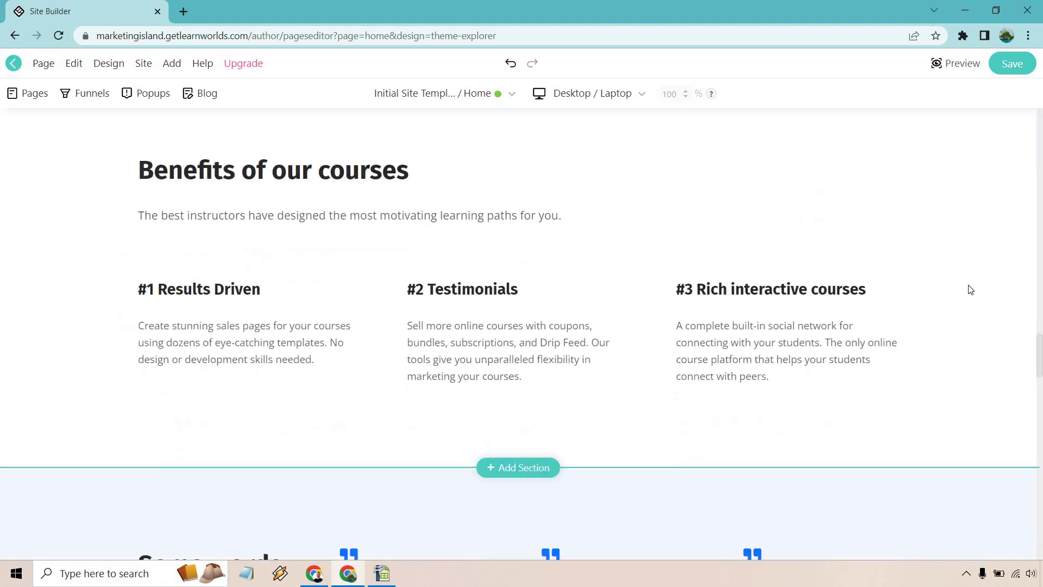
scroll(970, 290, down, 5)
scroll(964, 295, down, 10)
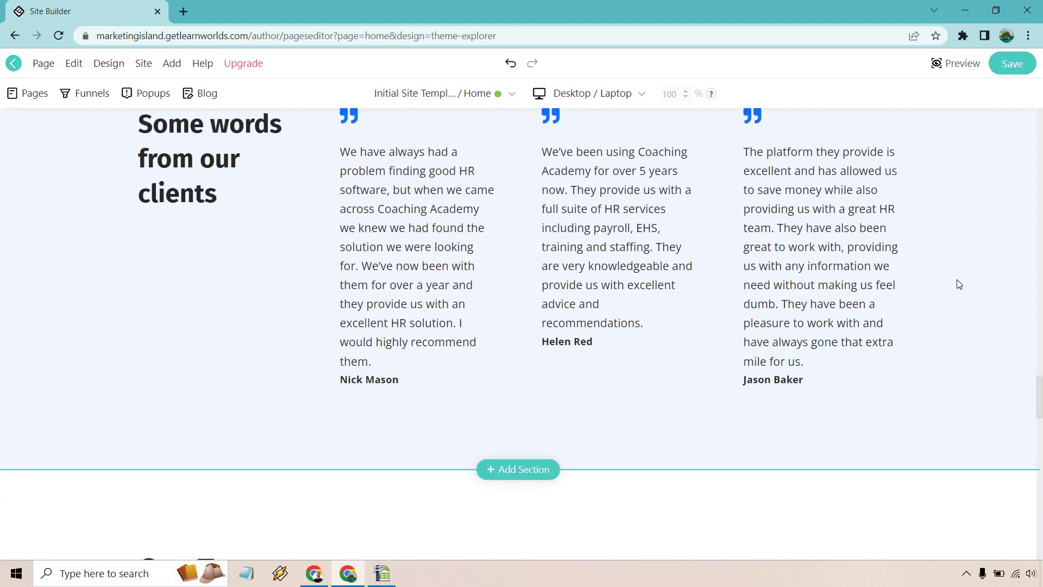
scroll(987, 279, down, 1)
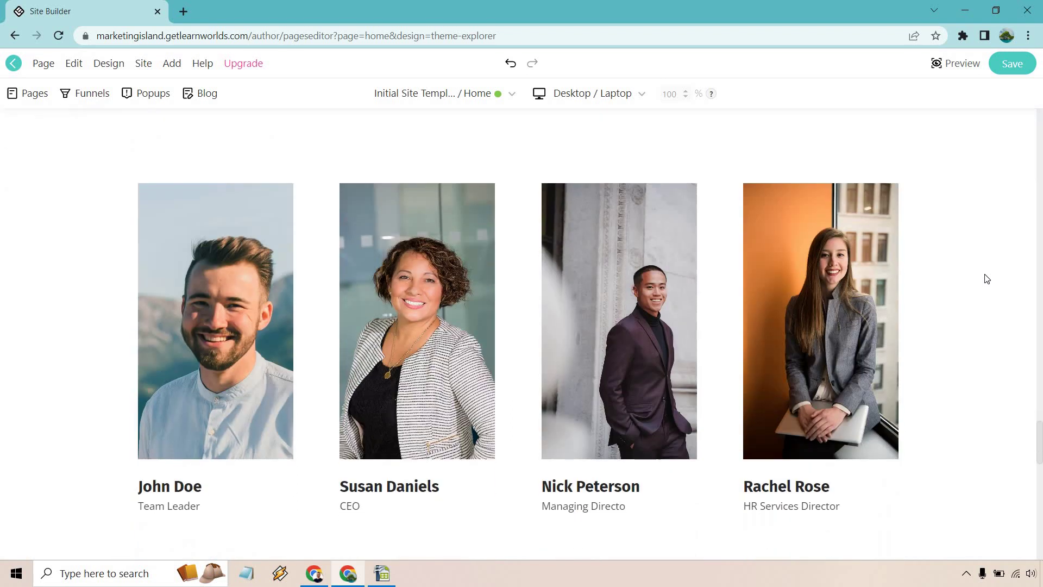
click(204, 338)
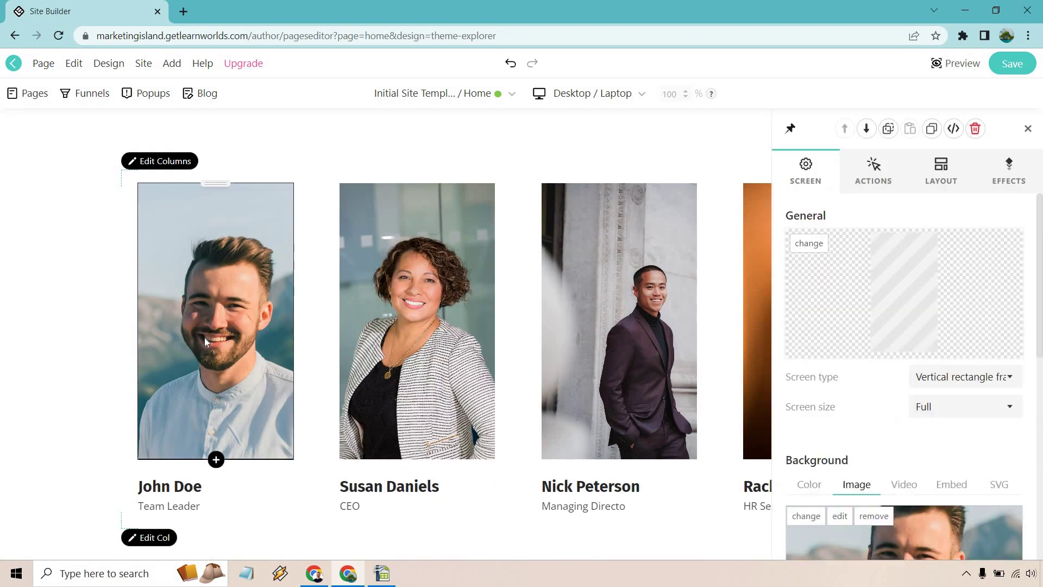
scroll(932, 370, down, 3)
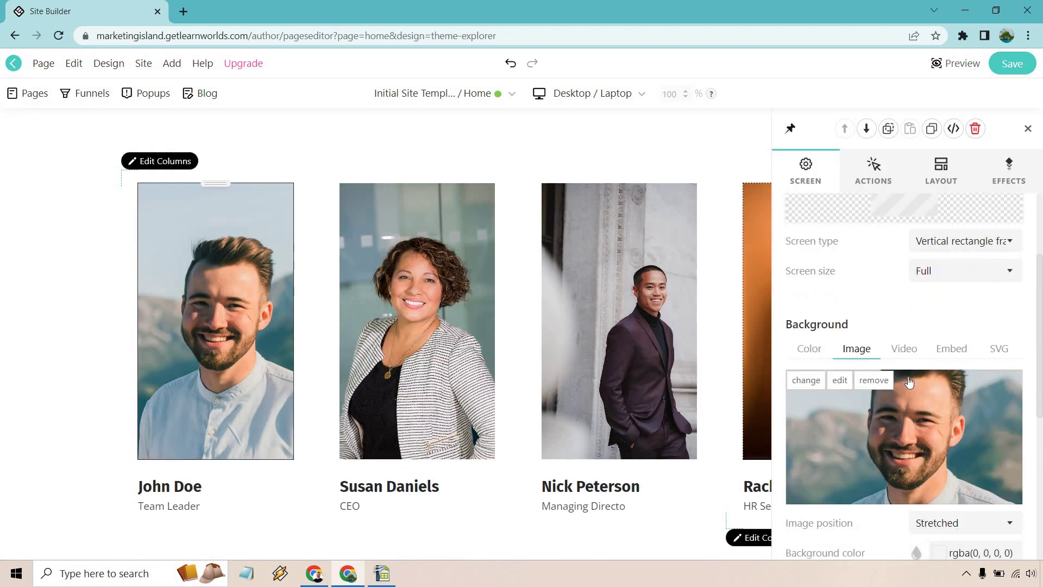
- Search free stock images for 'smiling business person' and apply the blue-suited man photo
click(816, 383)
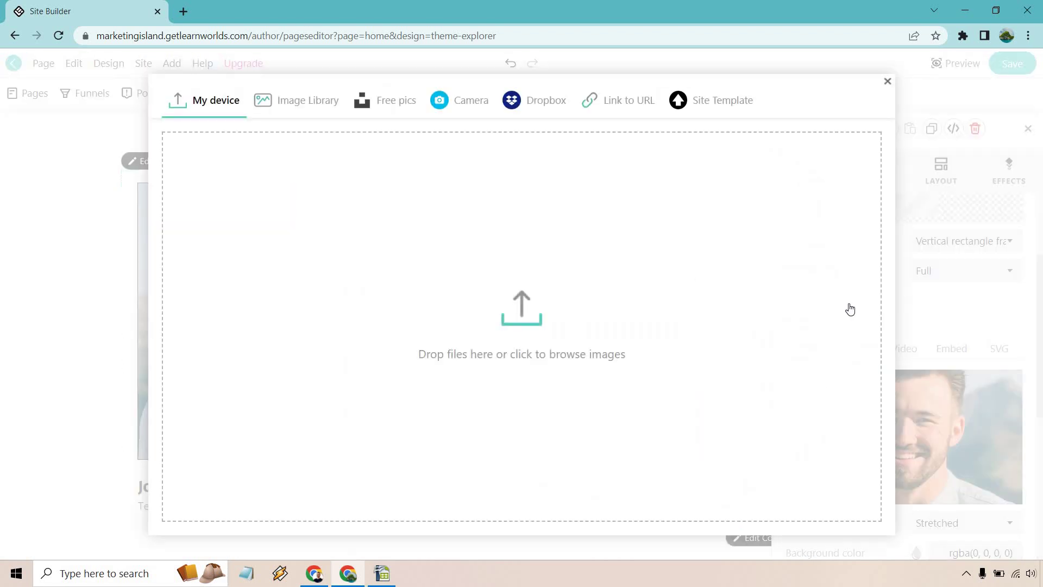
click(398, 109)
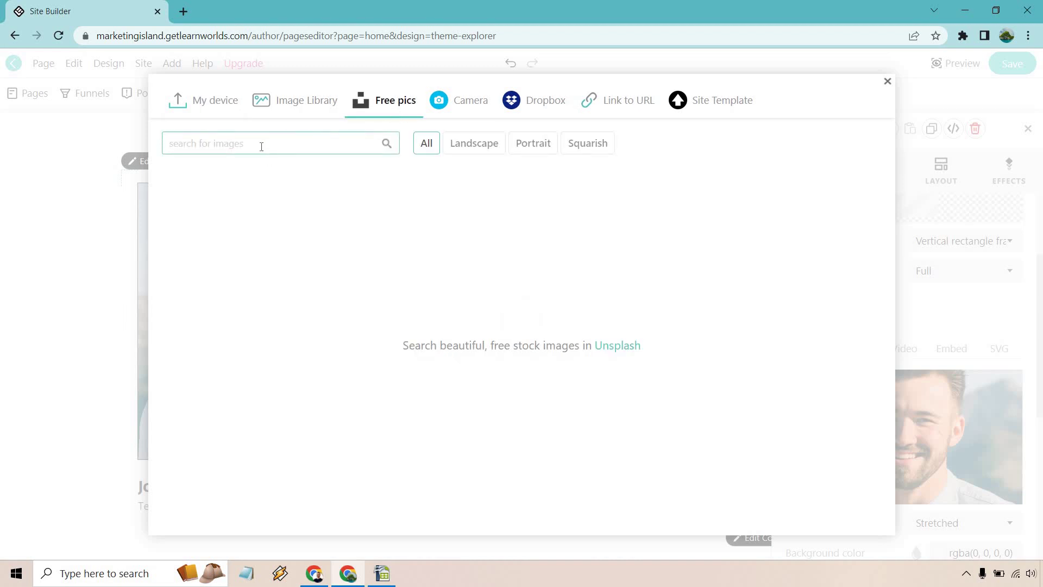
text(smiling business person)
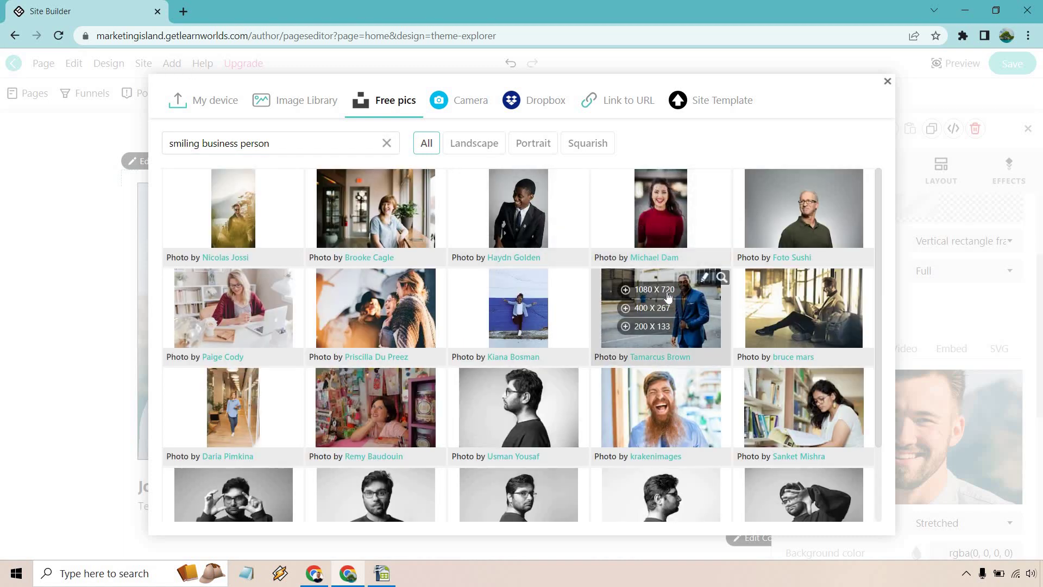
click(666, 290)
- Try Centered, Repeated and Auto-Repeated image positions, then return to Stretched
click(962, 455)
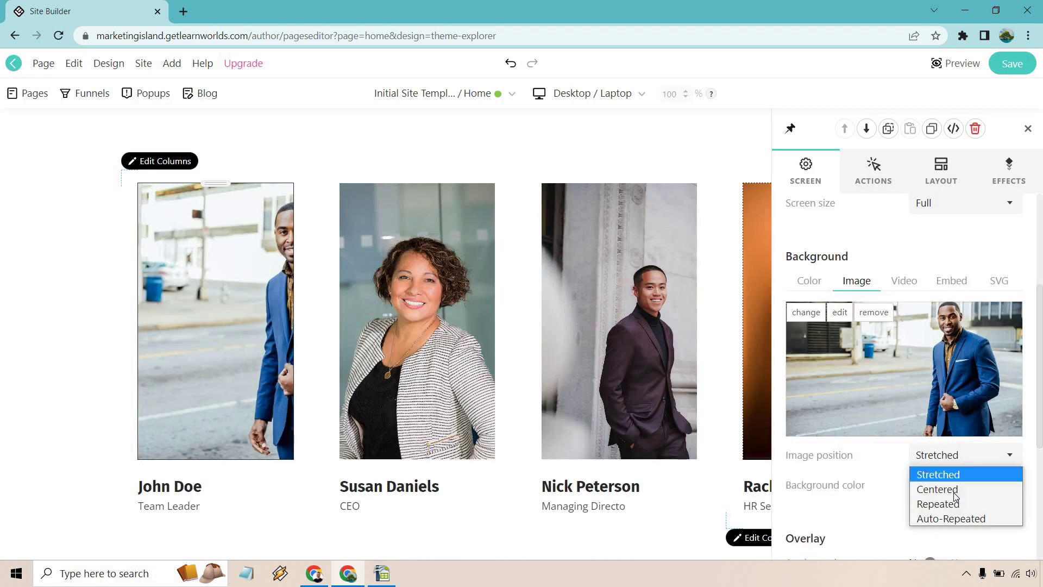
click(953, 490)
click(958, 455)
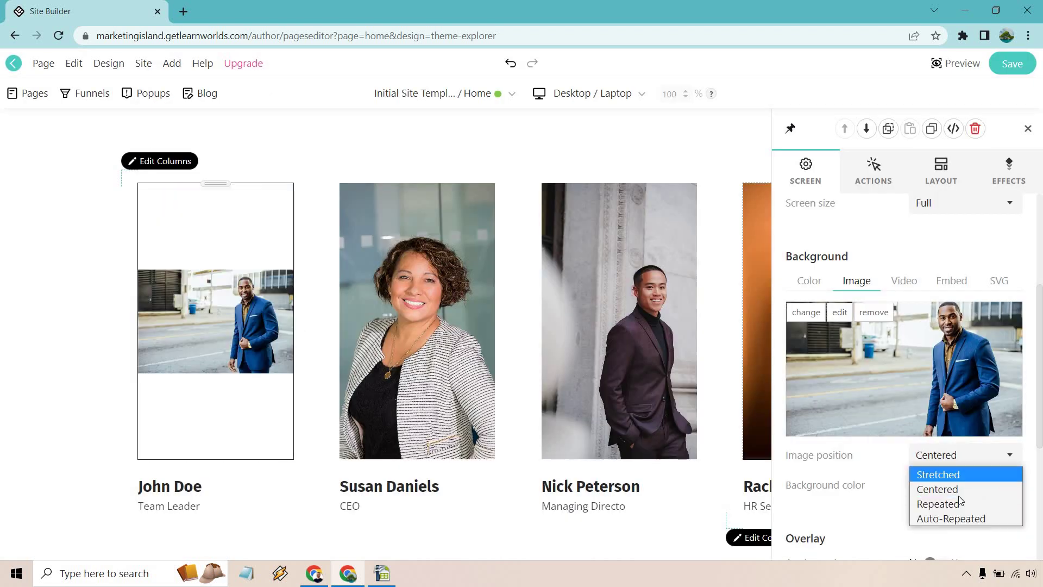
click(959, 503)
click(959, 455)
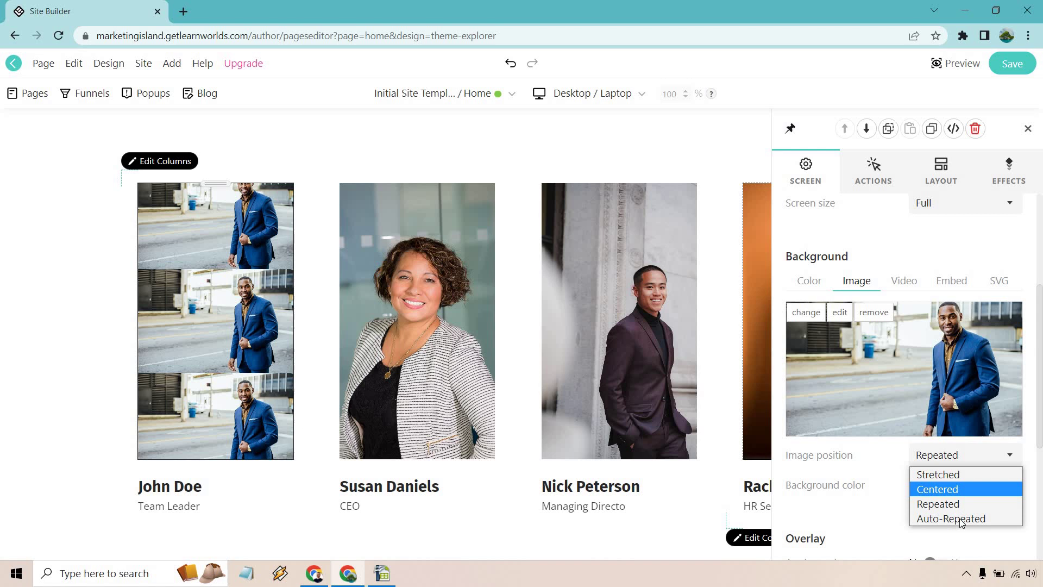
click(956, 518)
click(957, 455)
click(957, 475)
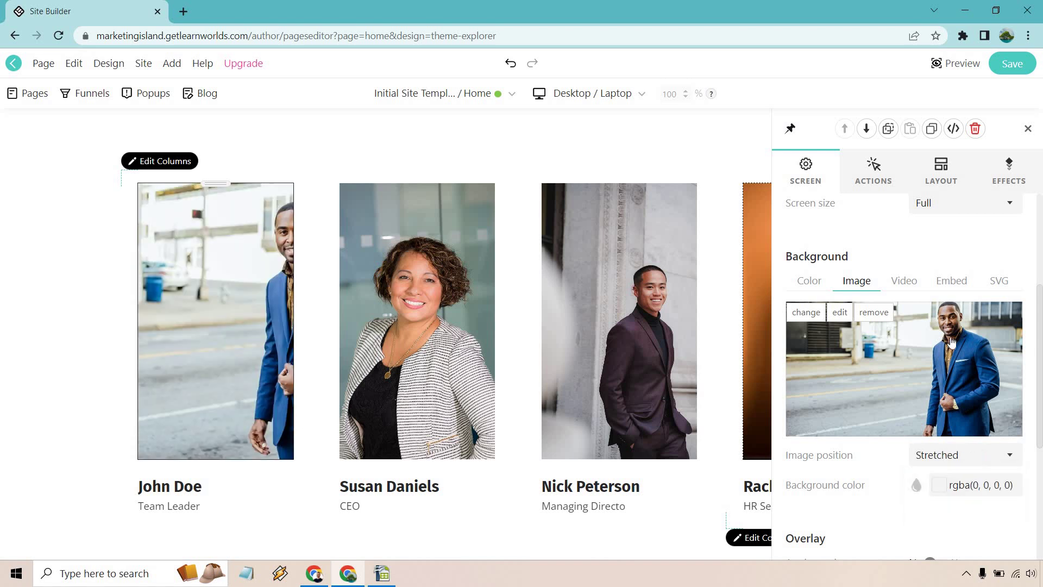
scroll(958, 343, down, 3)
scroll(958, 343, up, 2)
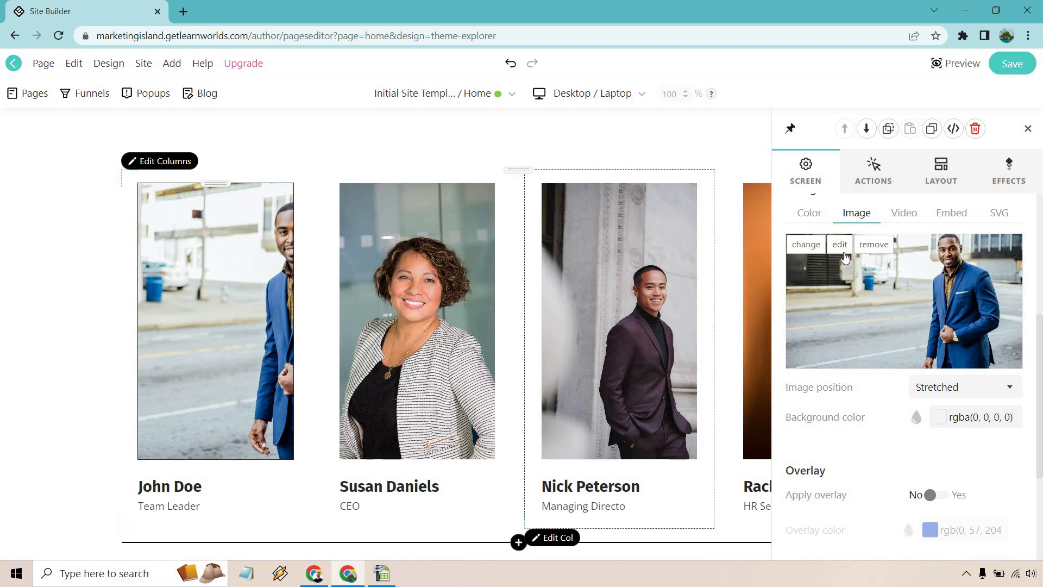
- Replace the photo again with a free stock portrait of a smiling woman
click(814, 250)
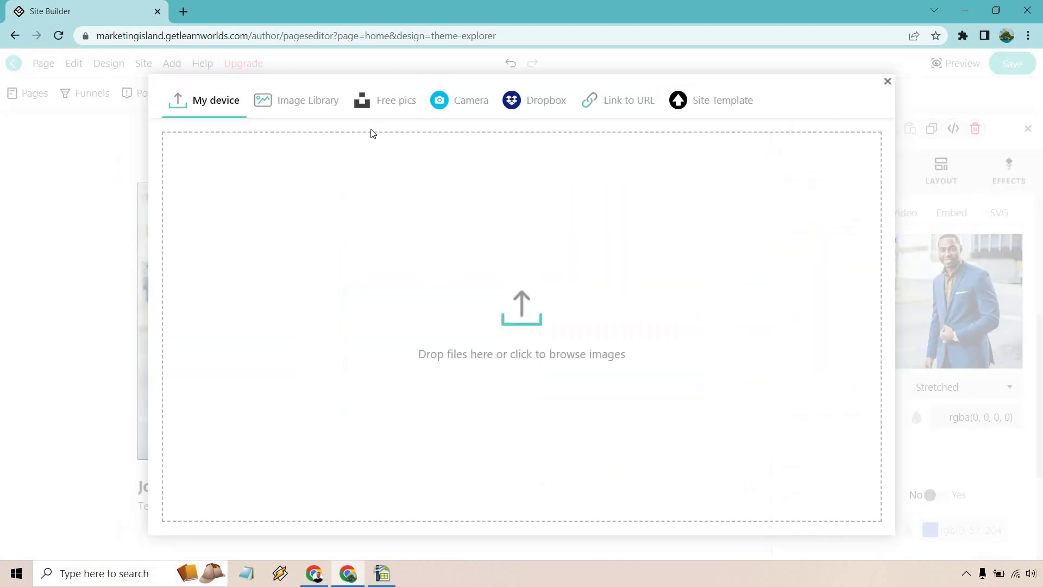
click(406, 103)
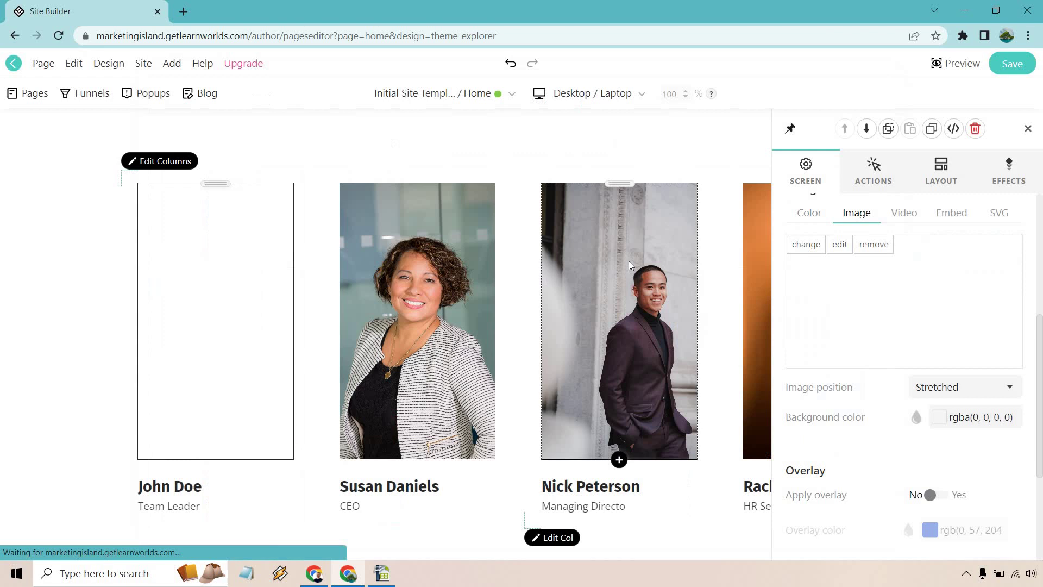
click(23, 265)
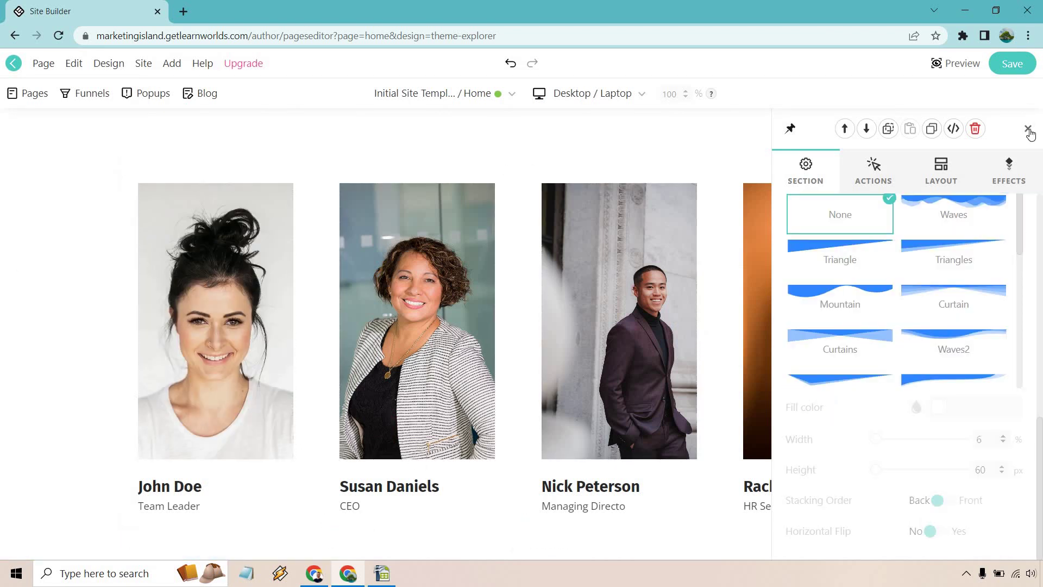
- Replace the first team member's name heading with the new member's name
click(1027, 128)
triple_click(178, 486)
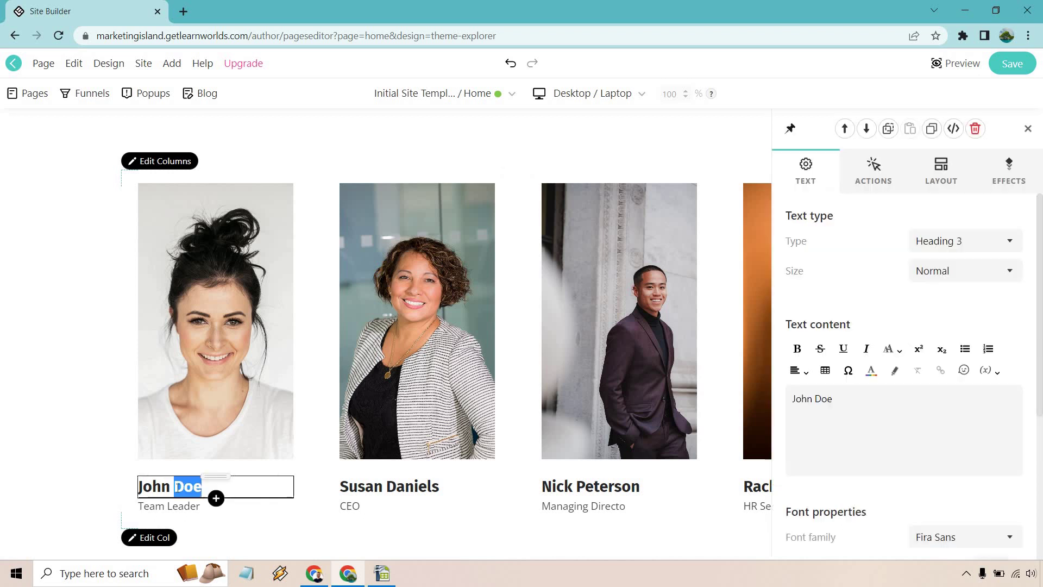
text(Mary)
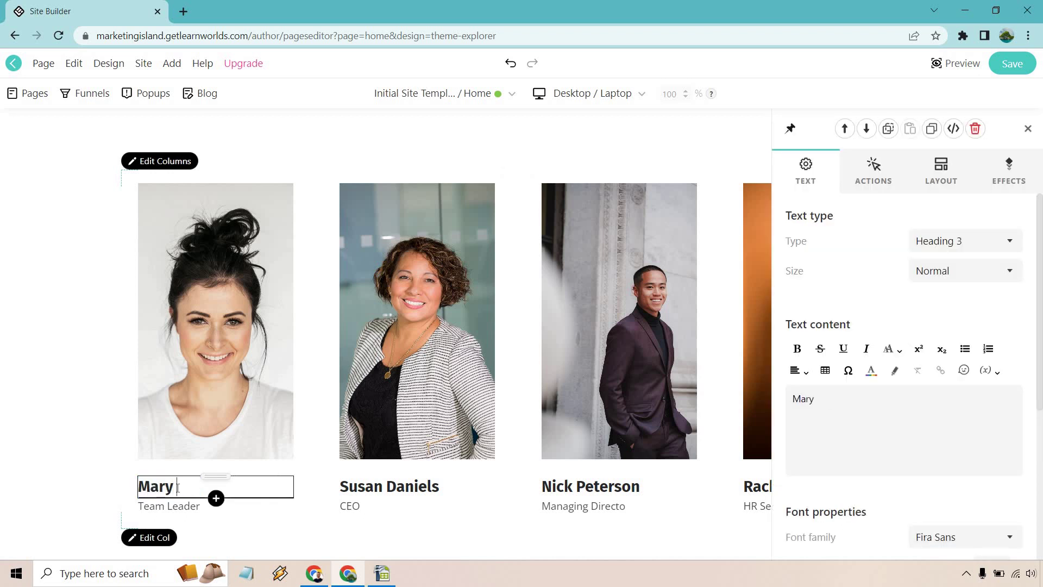
text( Doe)
click(24, 380)
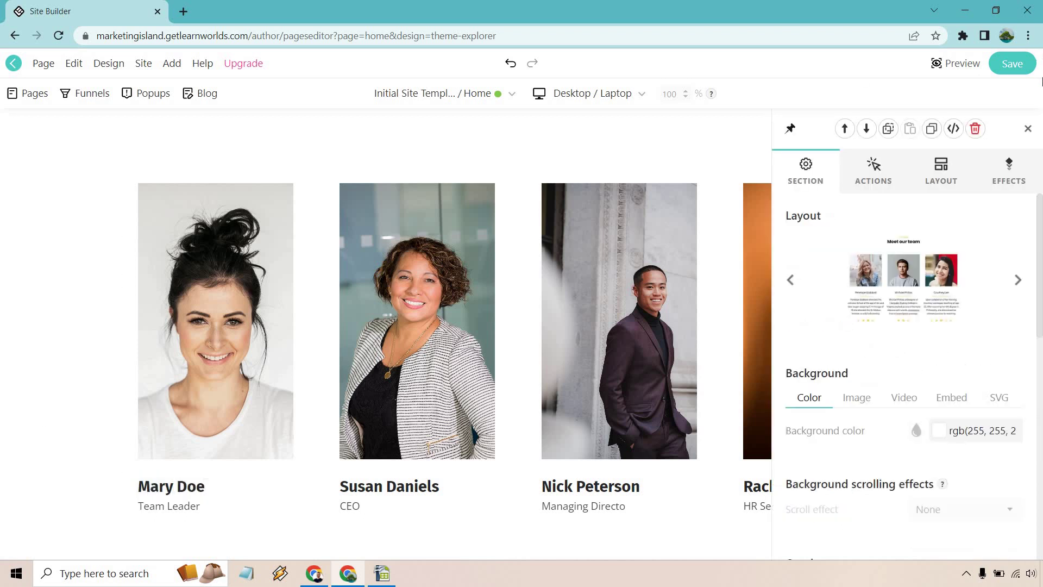
scroll(992, 243, down, 10)
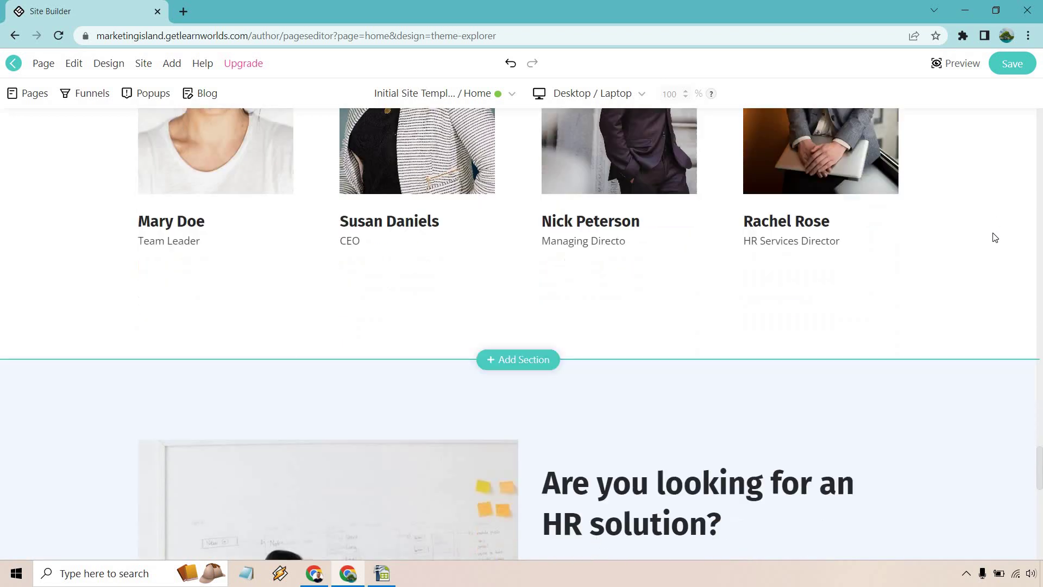
scroll(994, 235, down, 8)
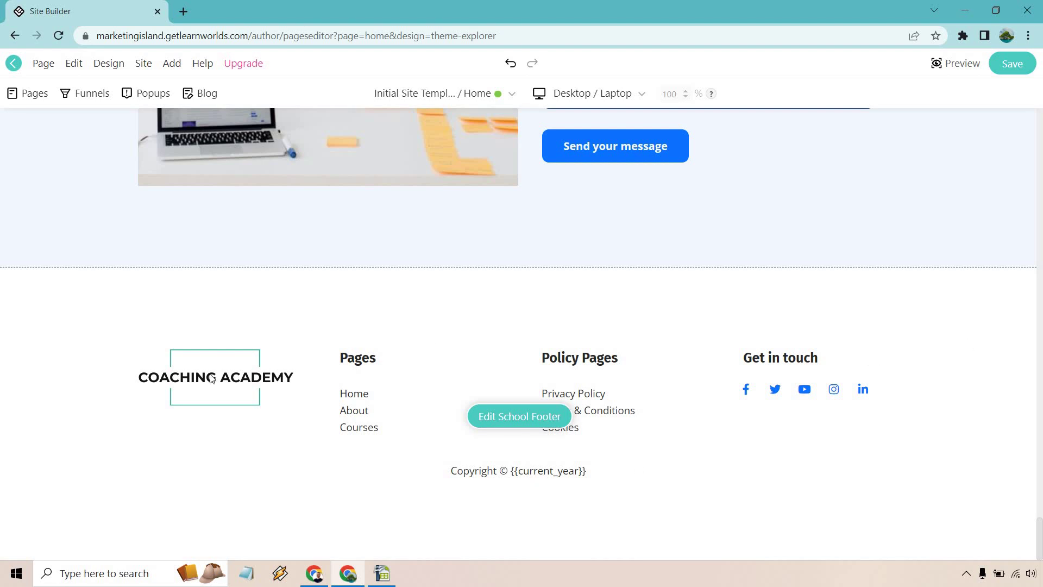
scroll(408, 270, up, 20)
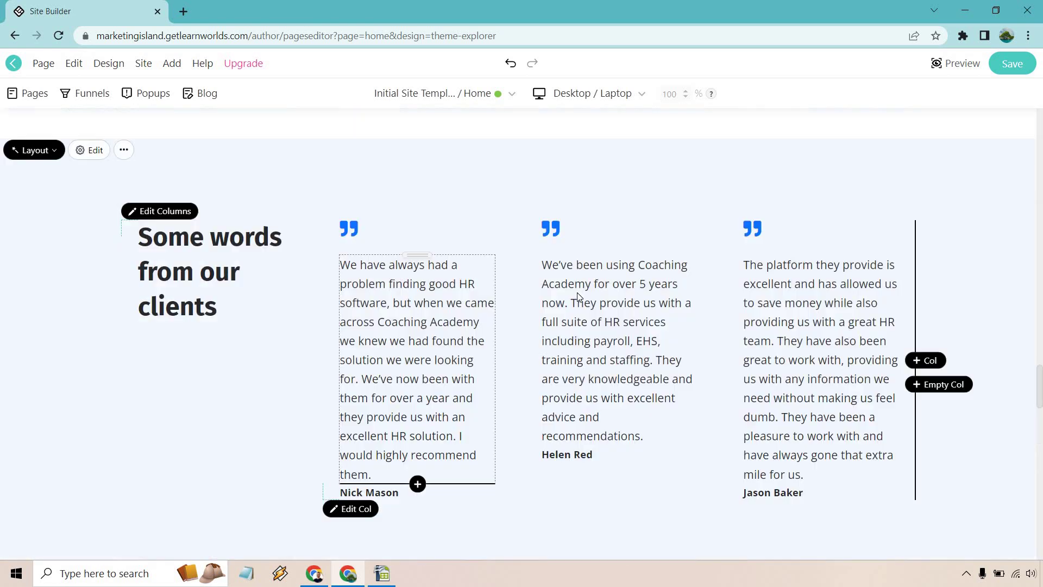
scroll(600, 296, up, 20)
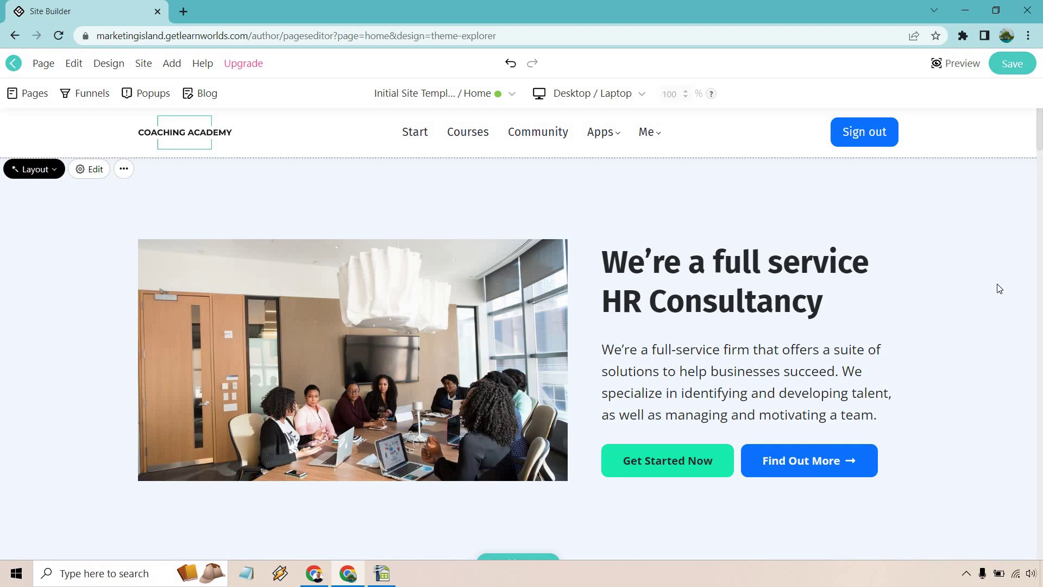
- Swap the hero image for a free stock photo of laptops on a desk from a 'software' search
click(345, 346)
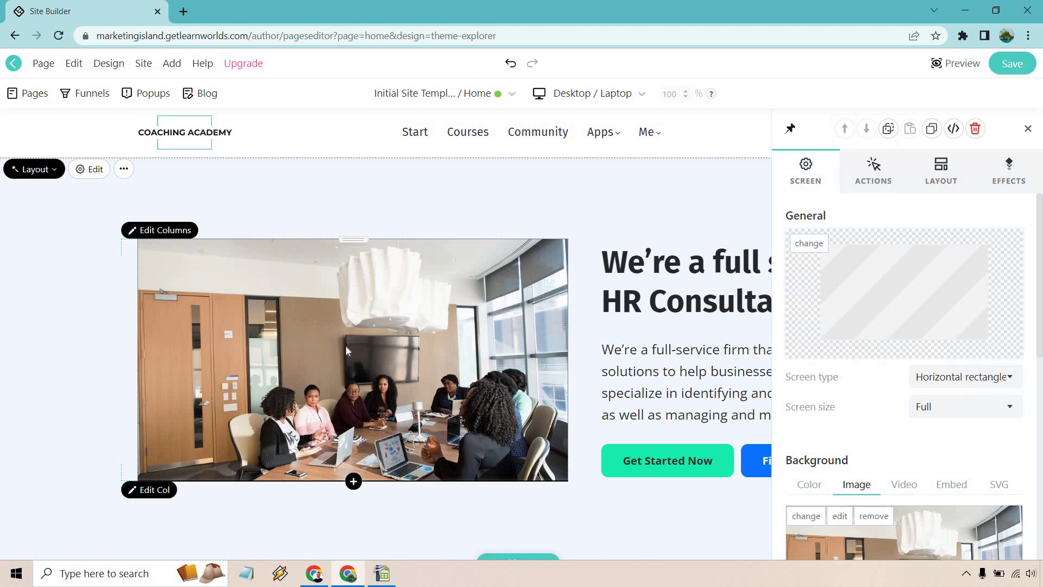
scroll(896, 361, down, 3)
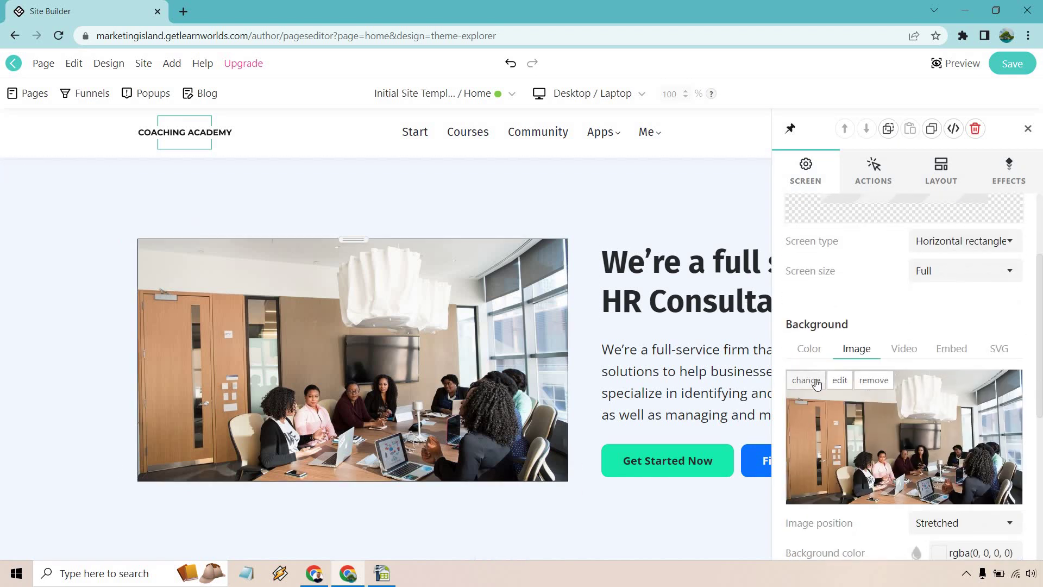
click(806, 381)
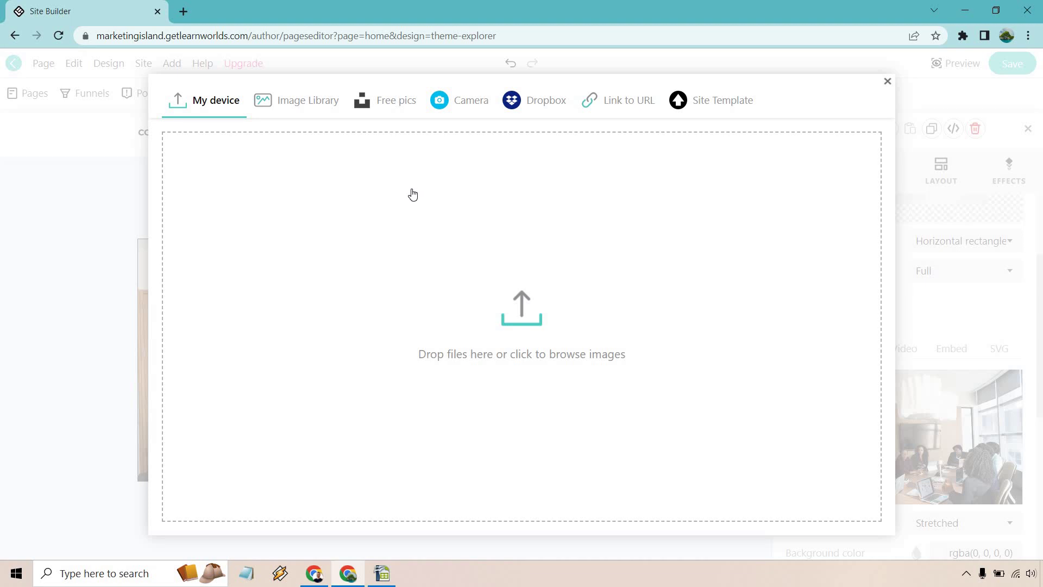
click(379, 103)
text(software)
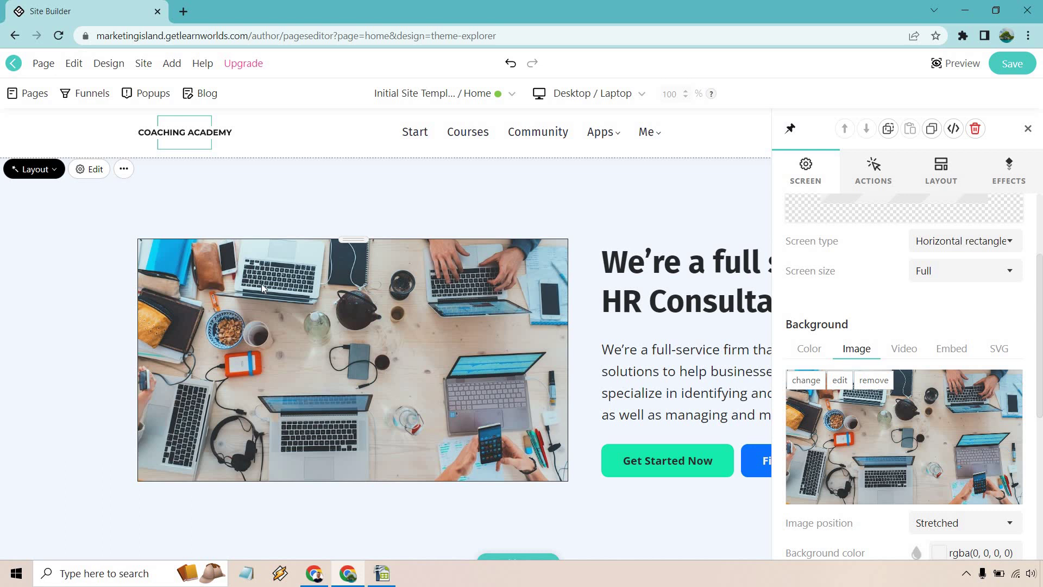
click(1028, 128)
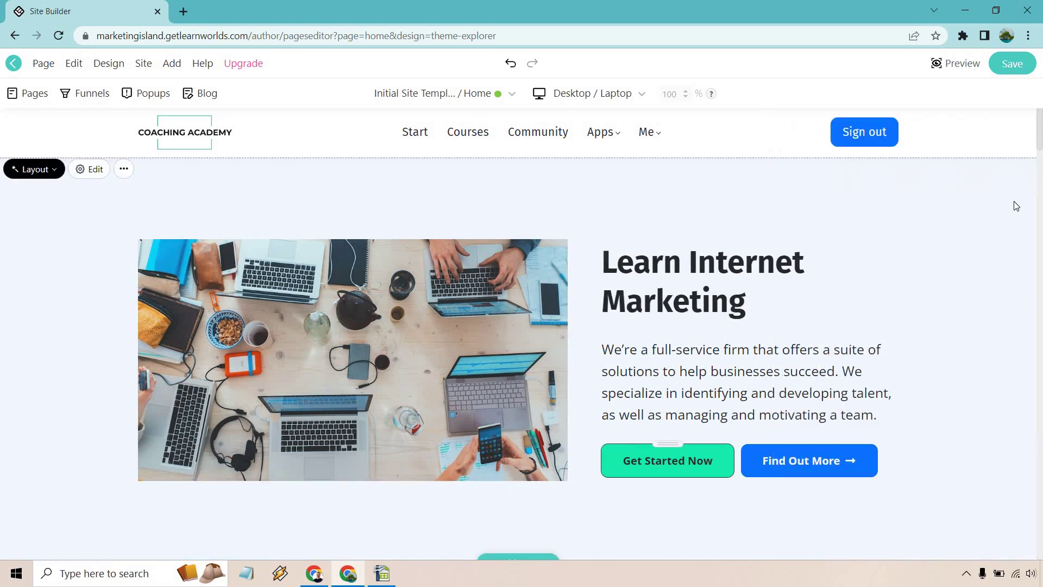
- Change the Get Started Now button's On click Go to from System Forms to URL
click(680, 468)
click(873, 174)
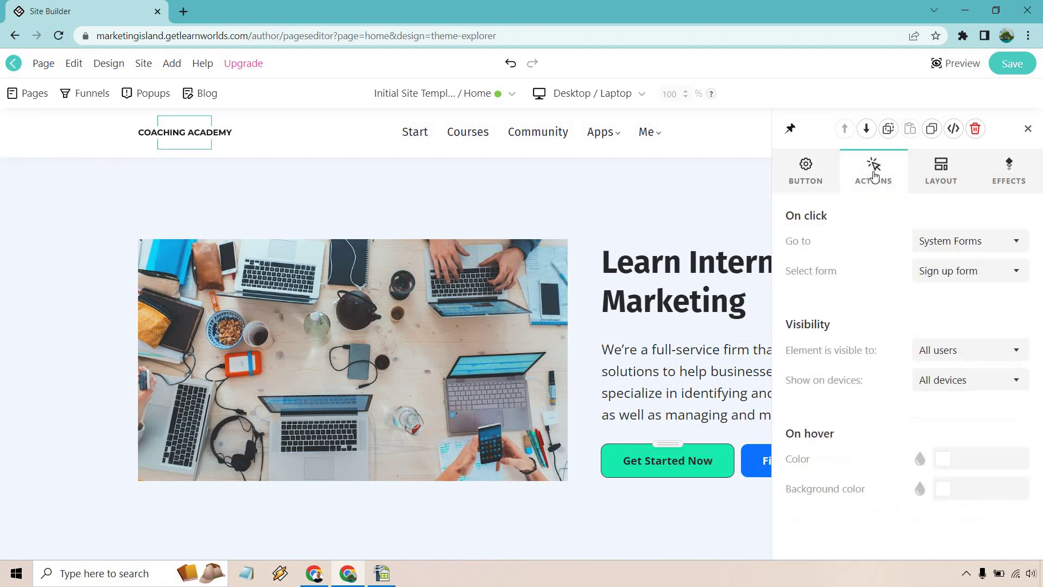
click(950, 243)
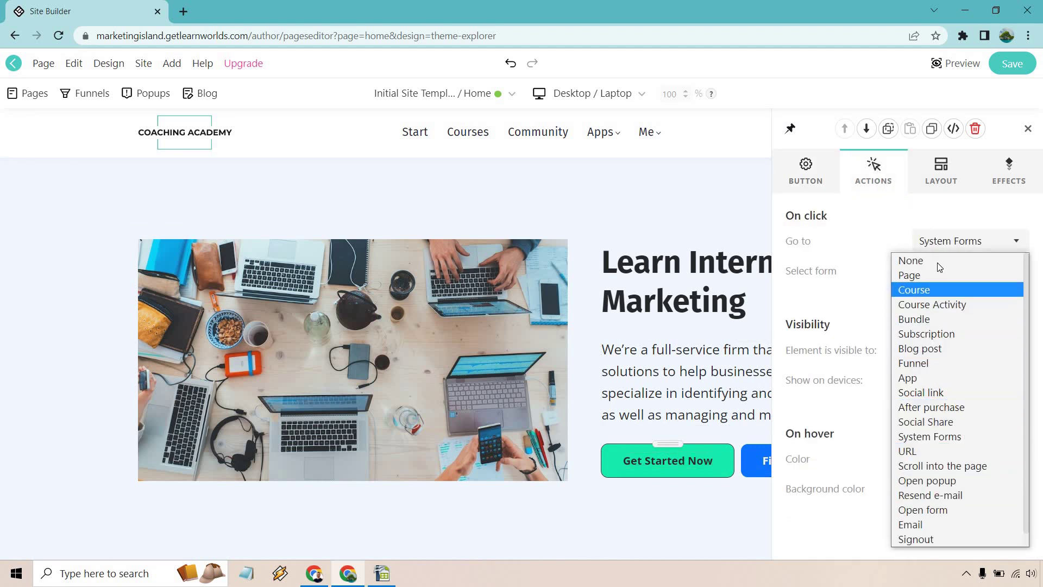
click(939, 450)
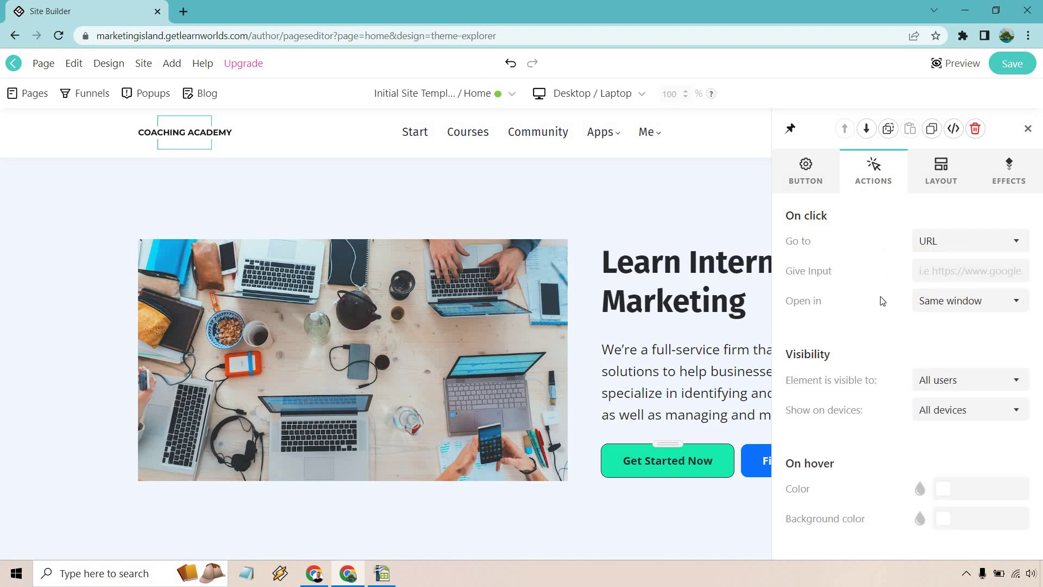
click(935, 243)
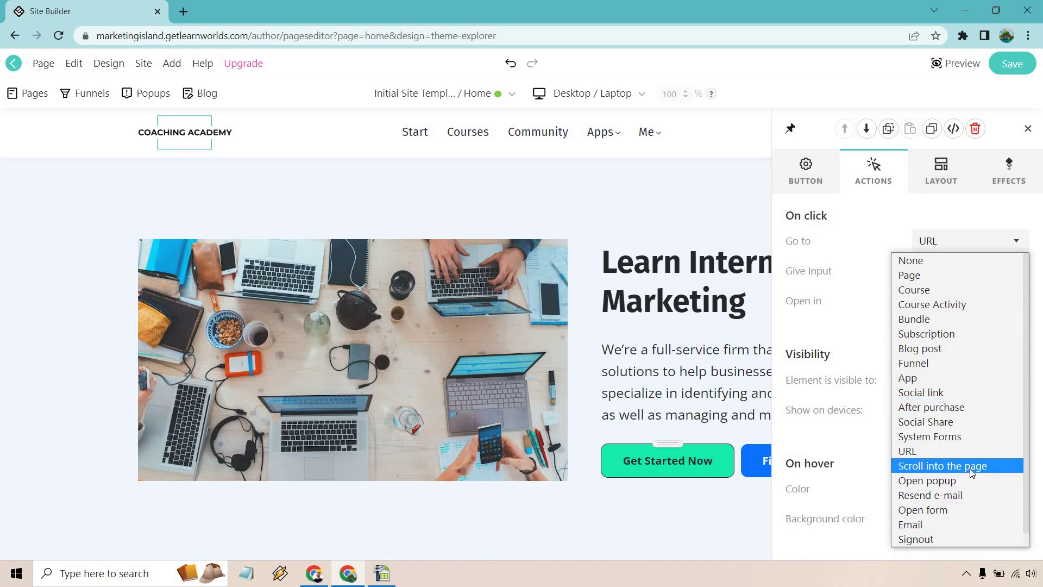
click(865, 298)
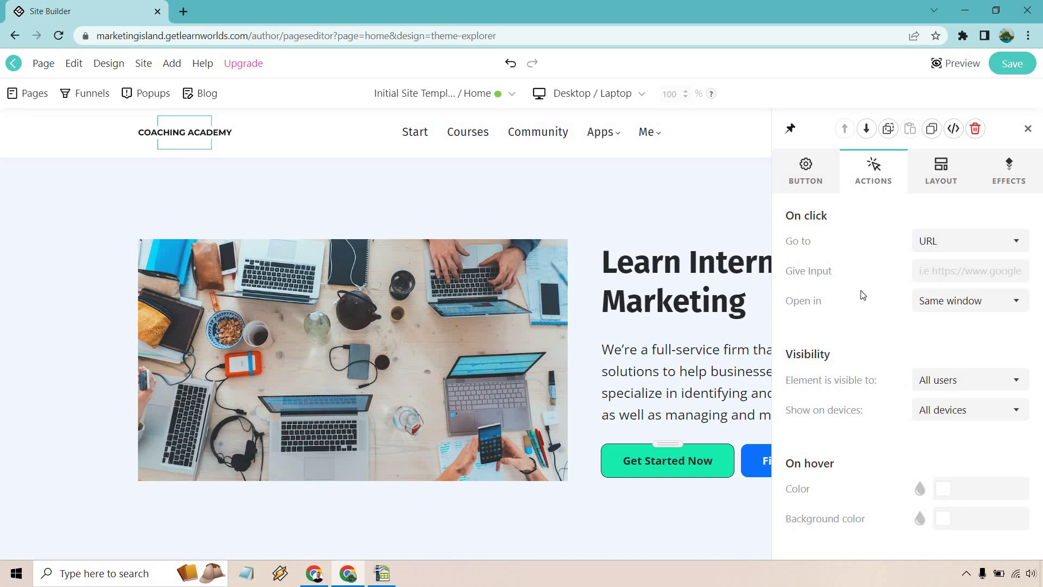
key(Escape)
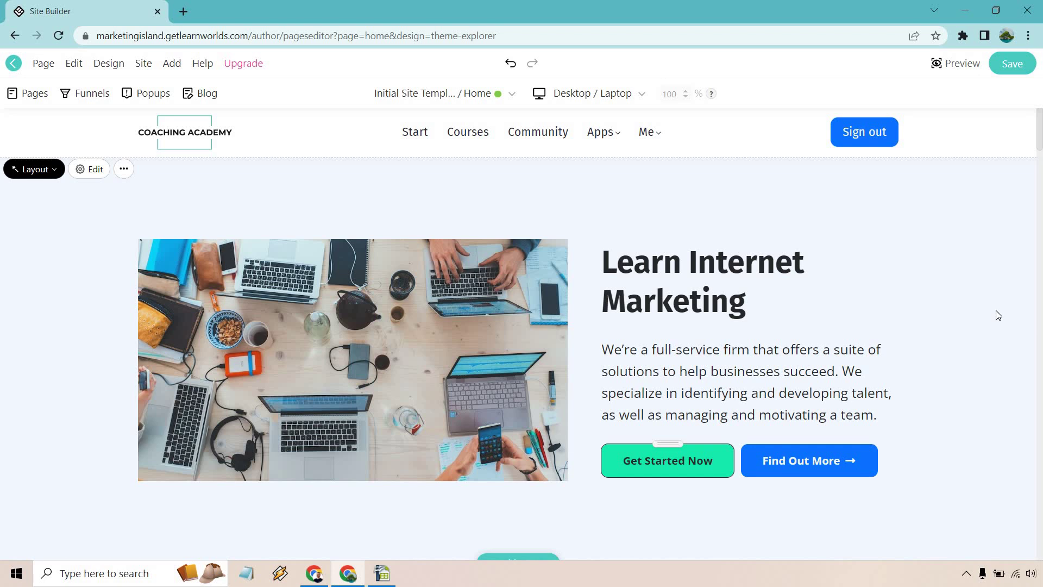
click(998, 315)
click(1032, 134)
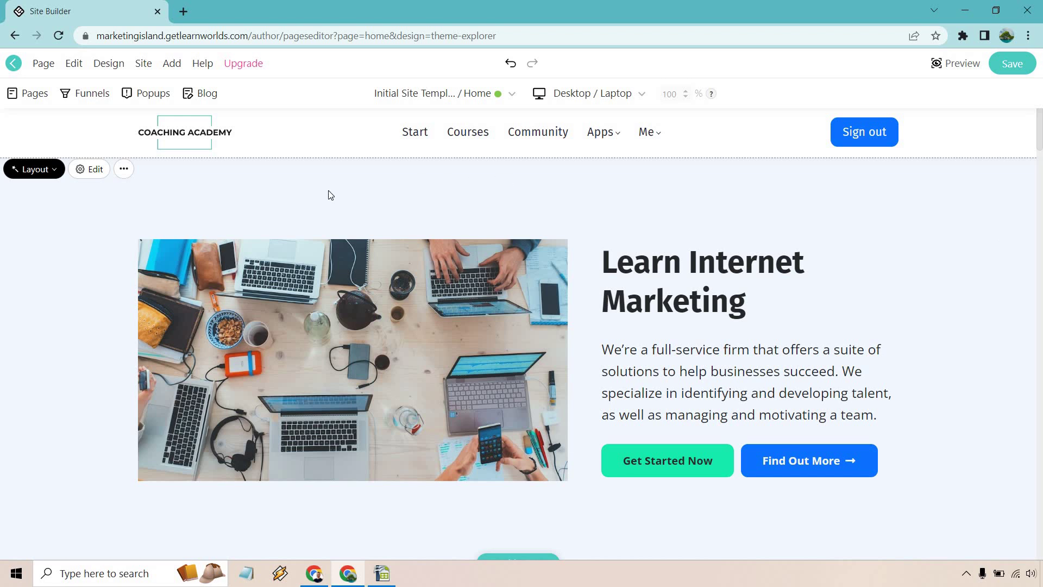
- From the Popups panel, browse the Create Popup templates, then close the gallery without creating one
click(147, 93)
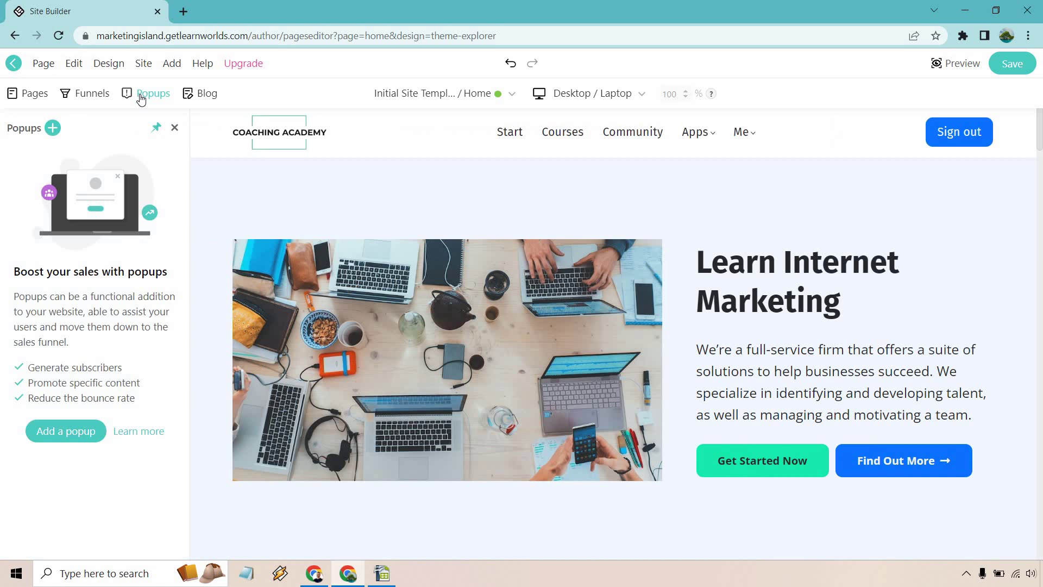
click(58, 432)
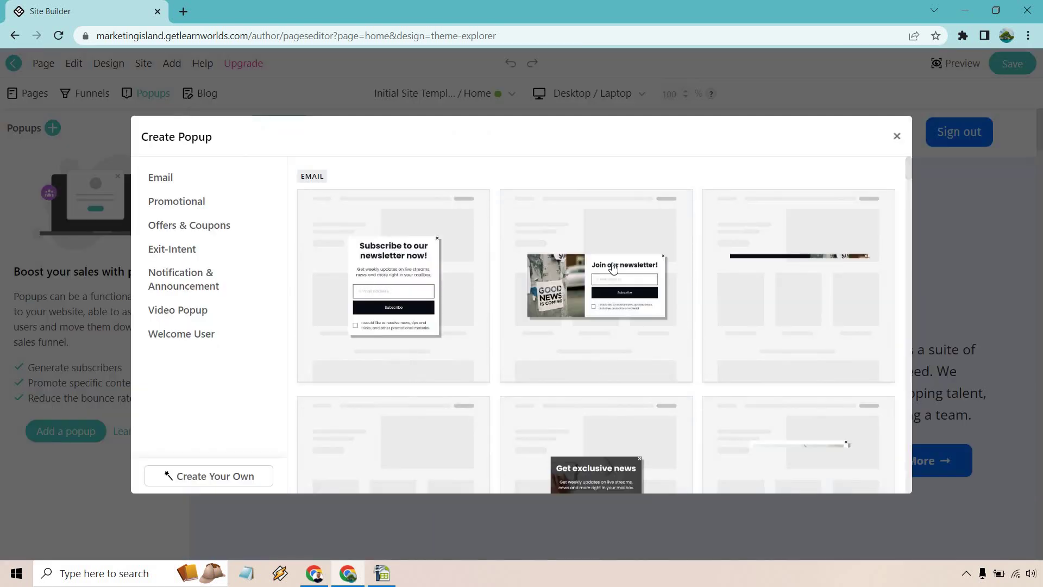
scroll(708, 262, down, 10)
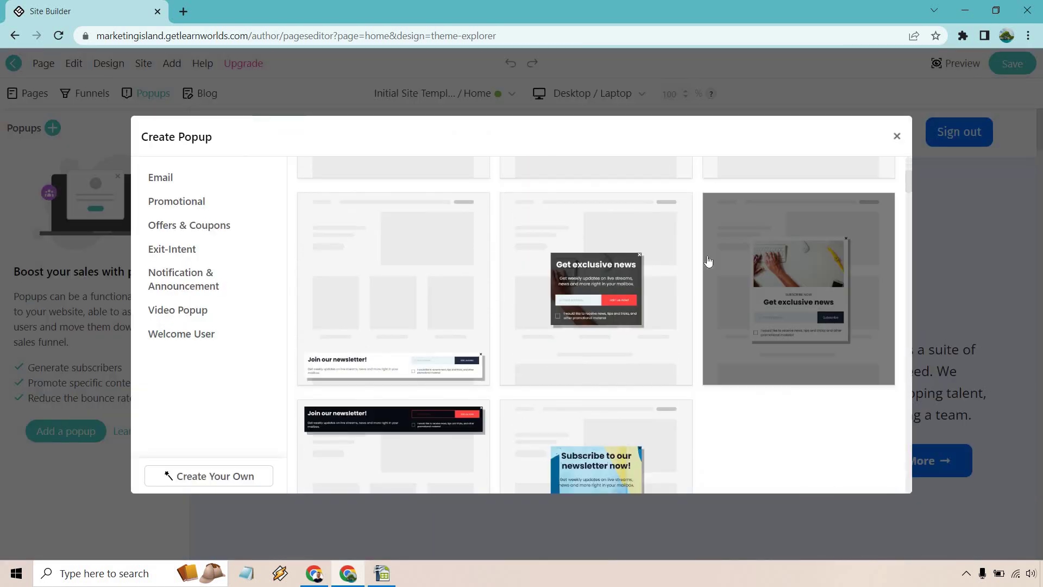
scroll(721, 248, down, 5)
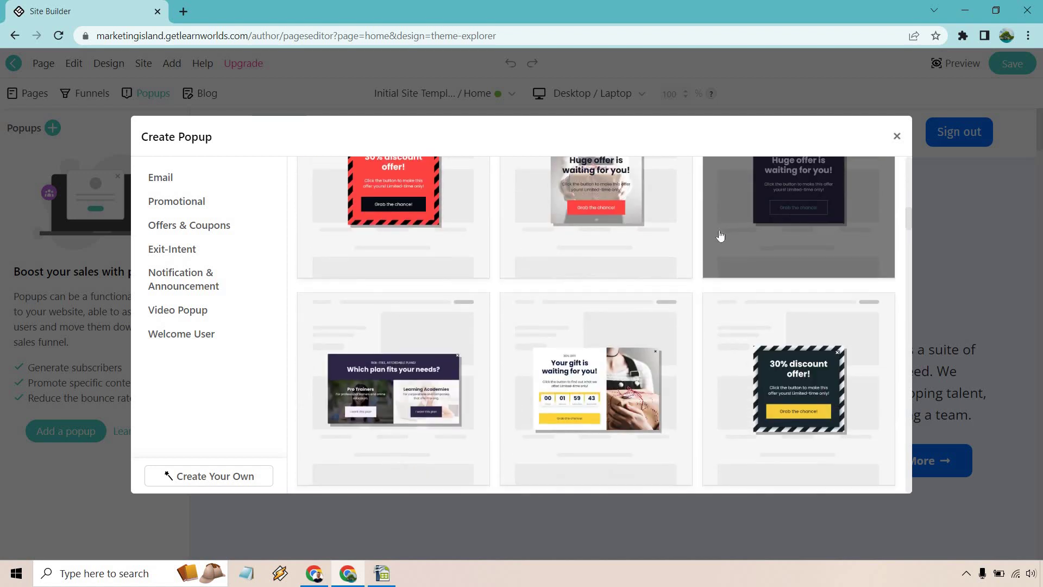
scroll(719, 237, down, 10)
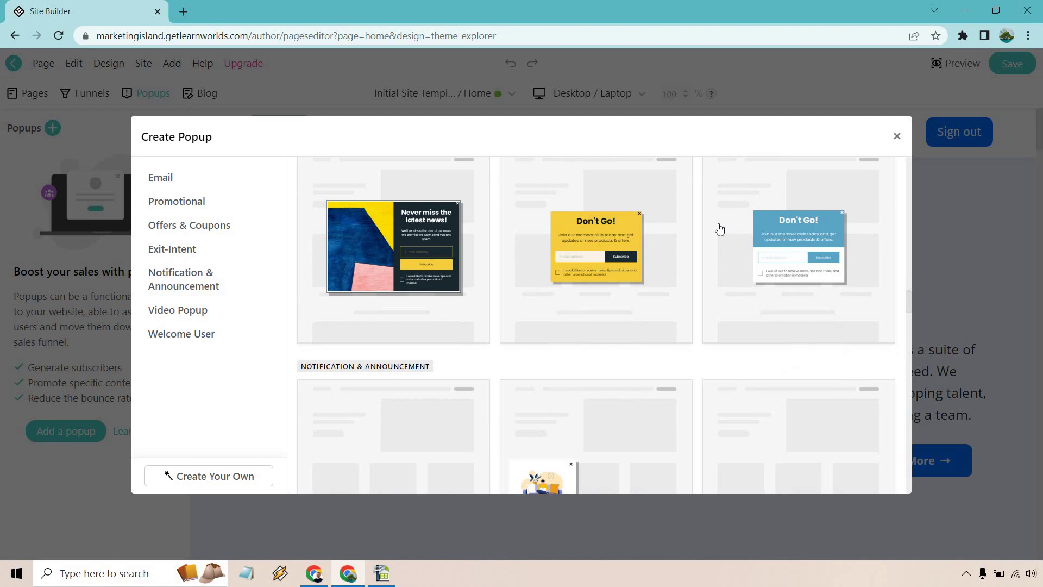
scroll(719, 229, down, 10)
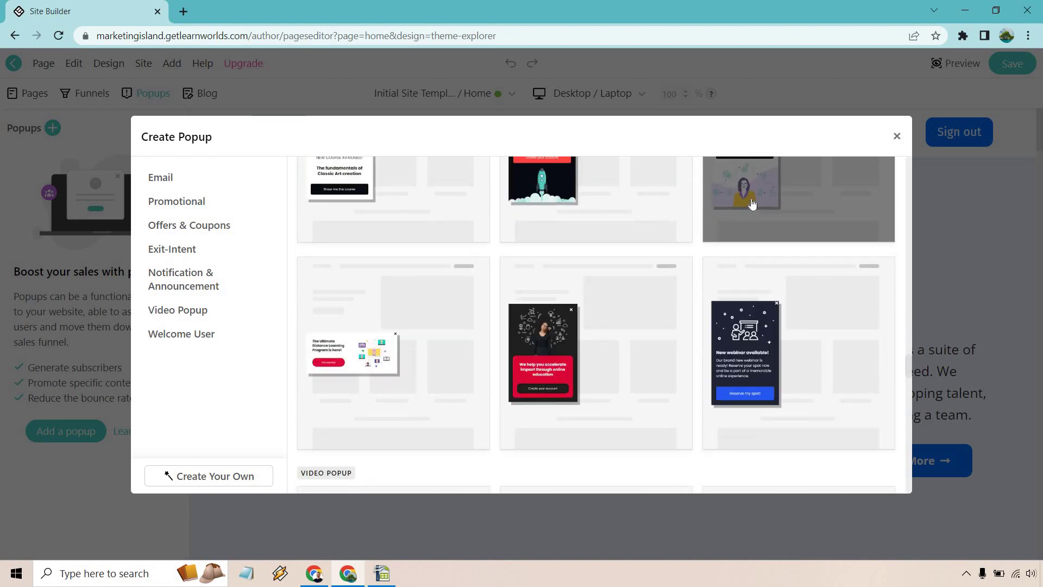
click(896, 136)
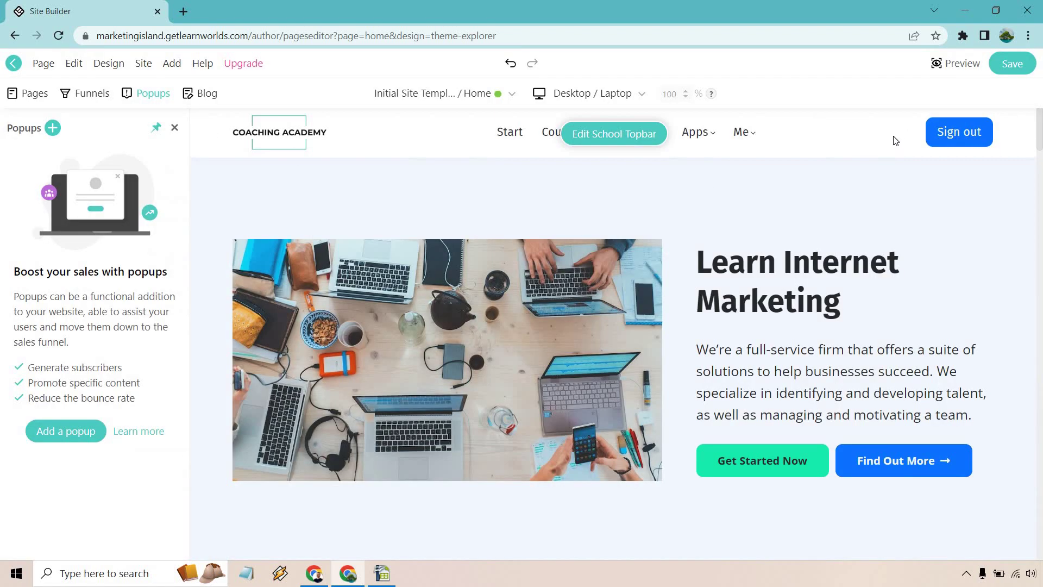
- Open the Free guide funnel from Funnels > All (1), saving the homepage changes when prompted
click(81, 92)
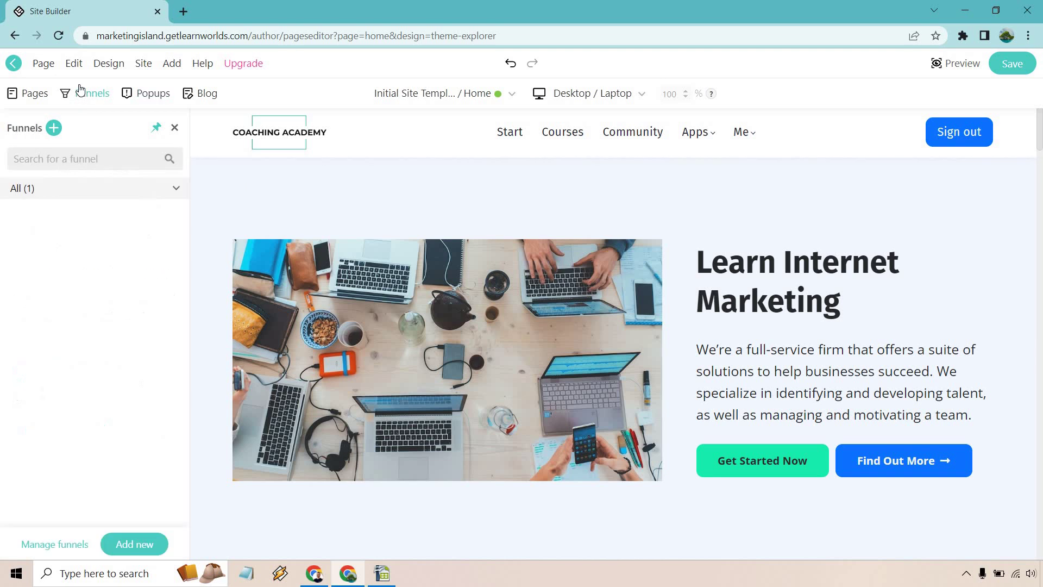
click(77, 198)
click(72, 210)
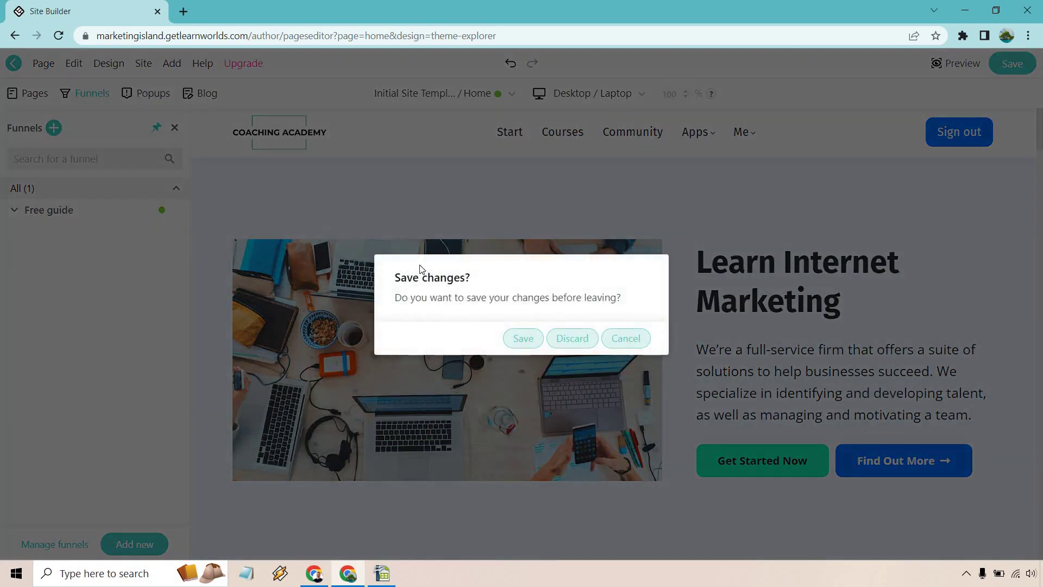
click(526, 338)
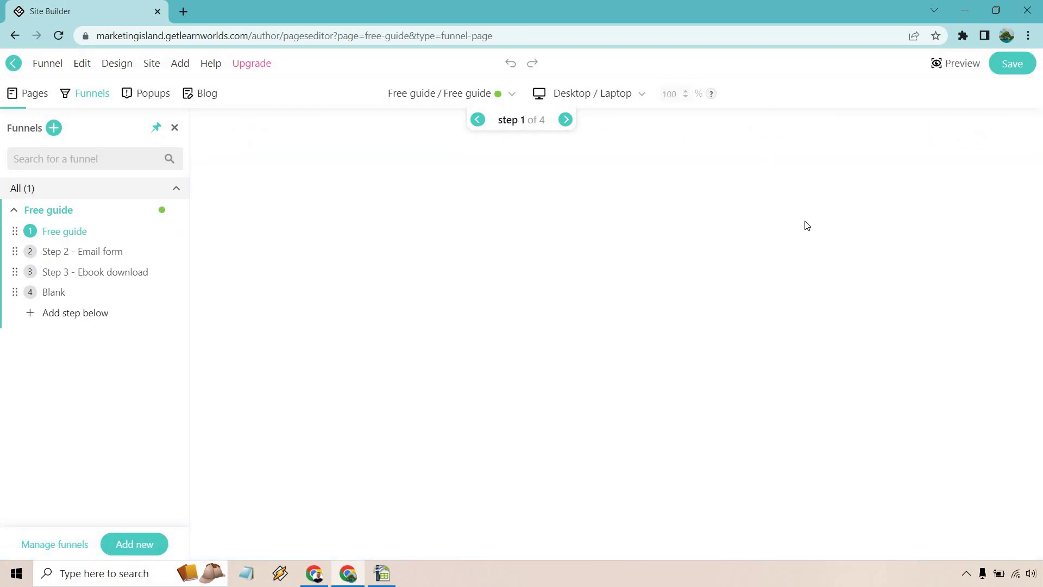
scroll(546, 228, down, 5)
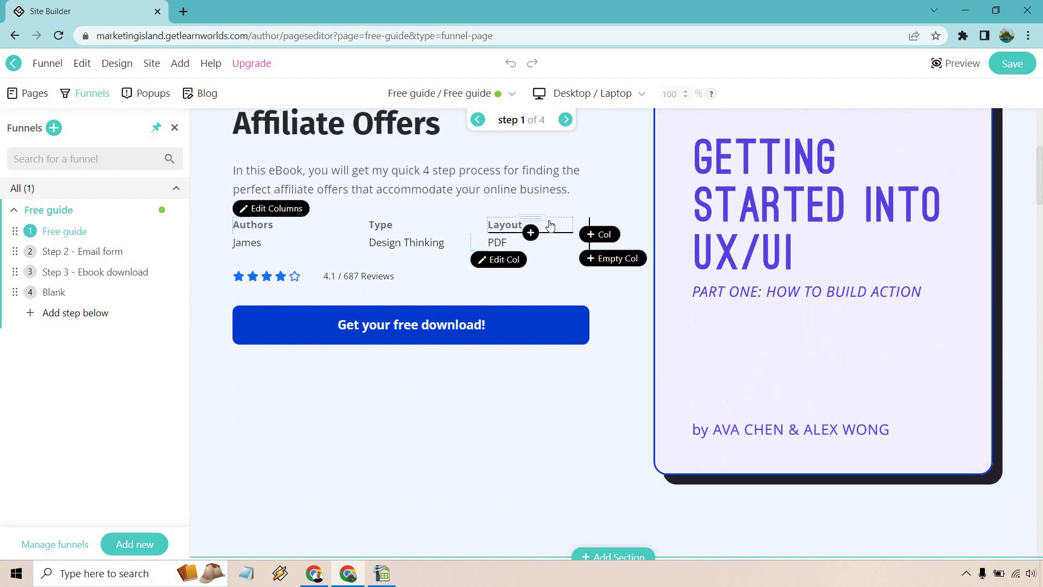
scroll(549, 224, down, 15)
scroll(560, 222, up, 5)
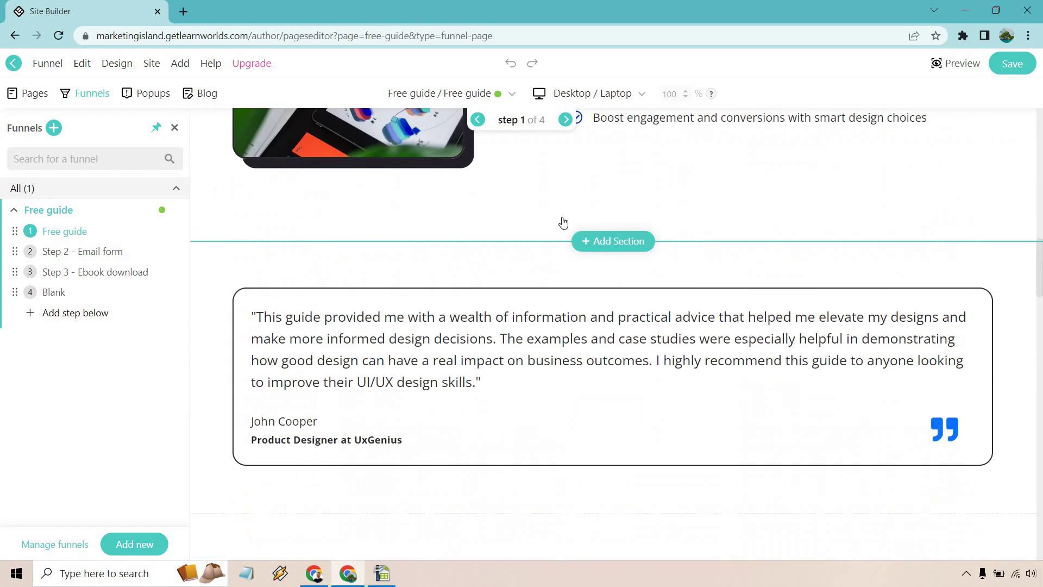
scroll(563, 222, up, 10)
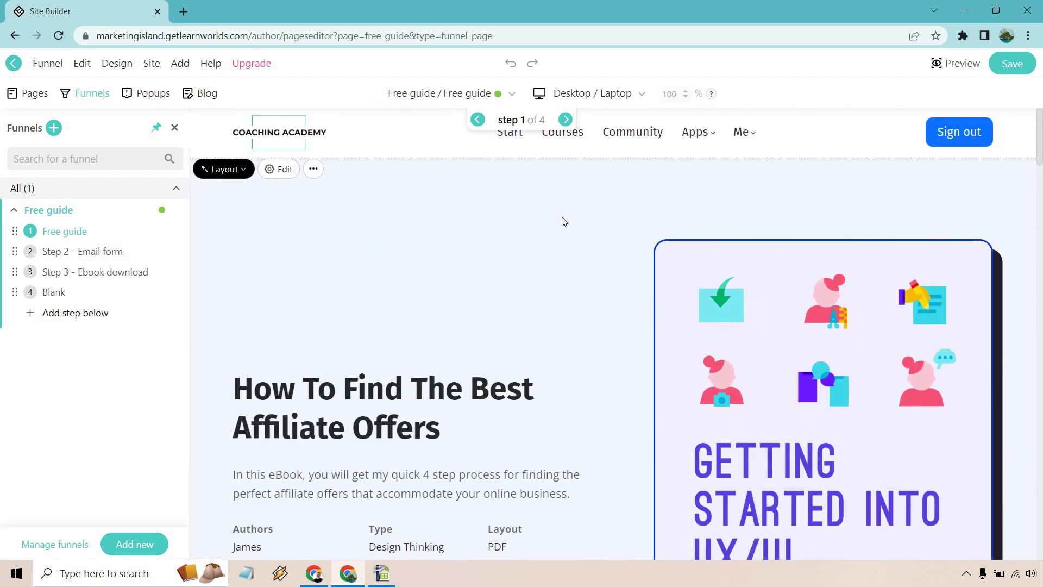